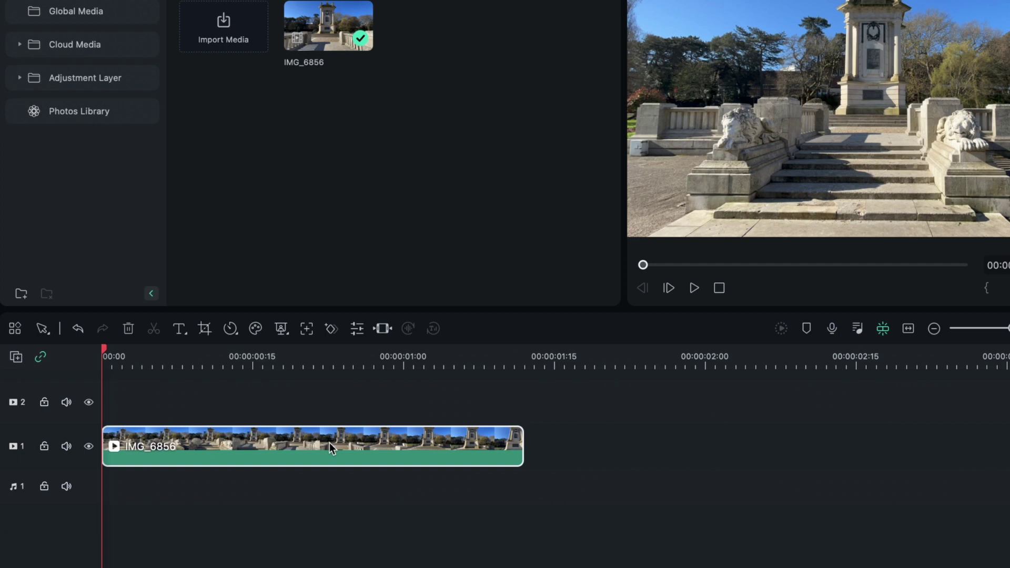
# Duplicate the IMG_6856 clip onto track 2, directly above the original, and open the Smart Cutout editor for the copy.
pyautogui.moveTo(328, 447); pyautogui.dragTo(331, 409)
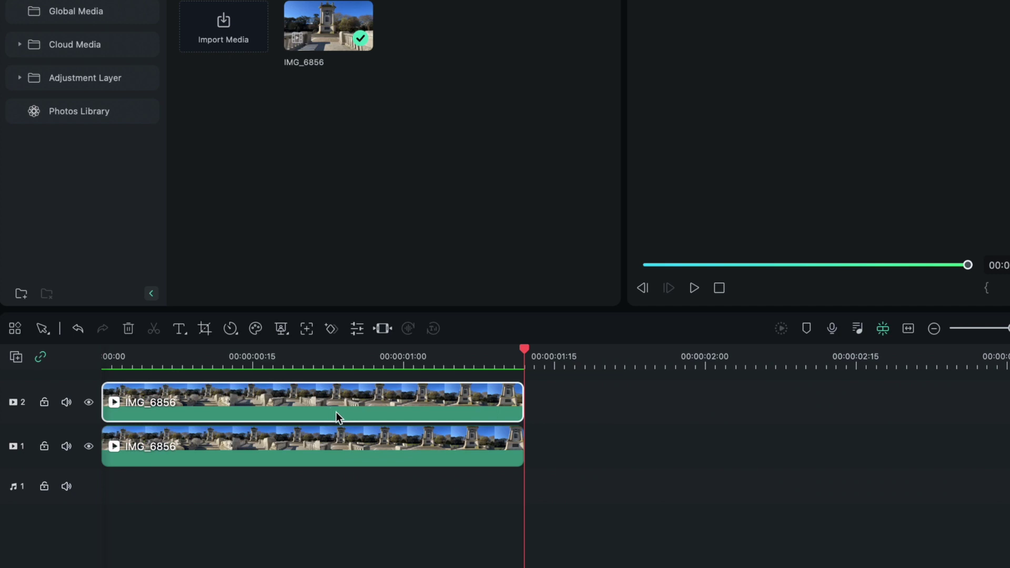
pyautogui.moveTo(526, 356); pyautogui.dragTo(103, 357)
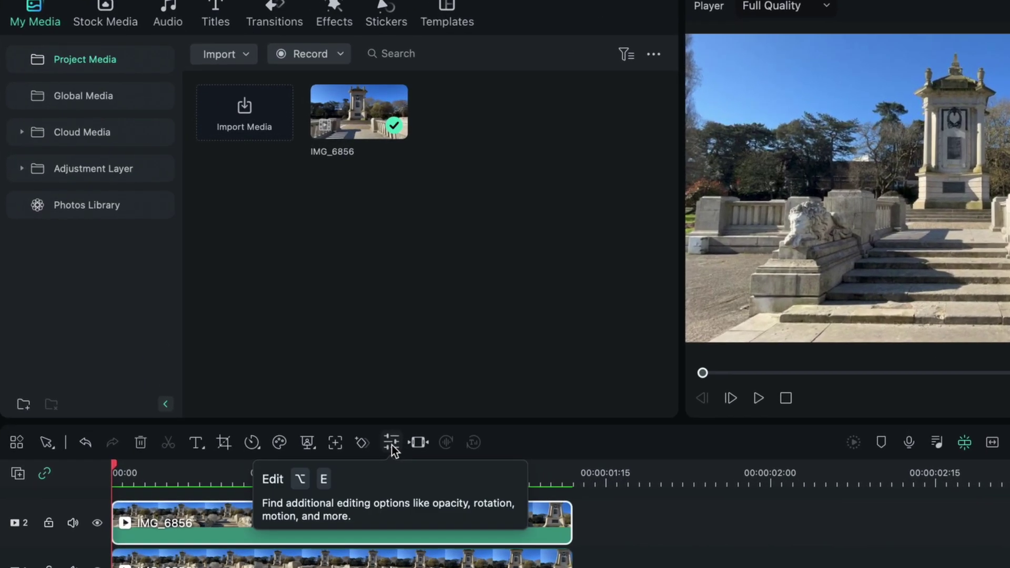
pyautogui.click(357, 329)
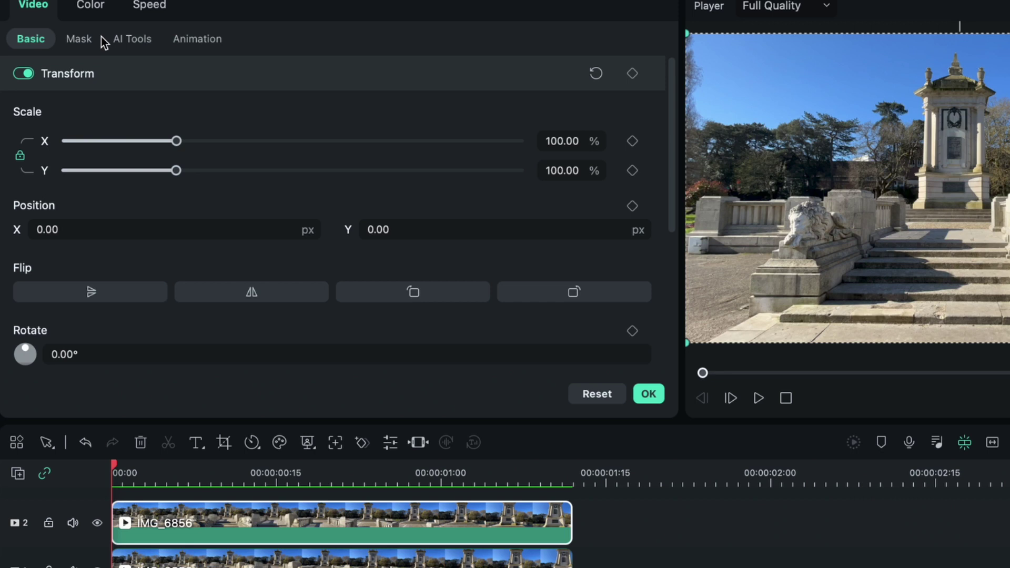
pyautogui.click(131, 39)
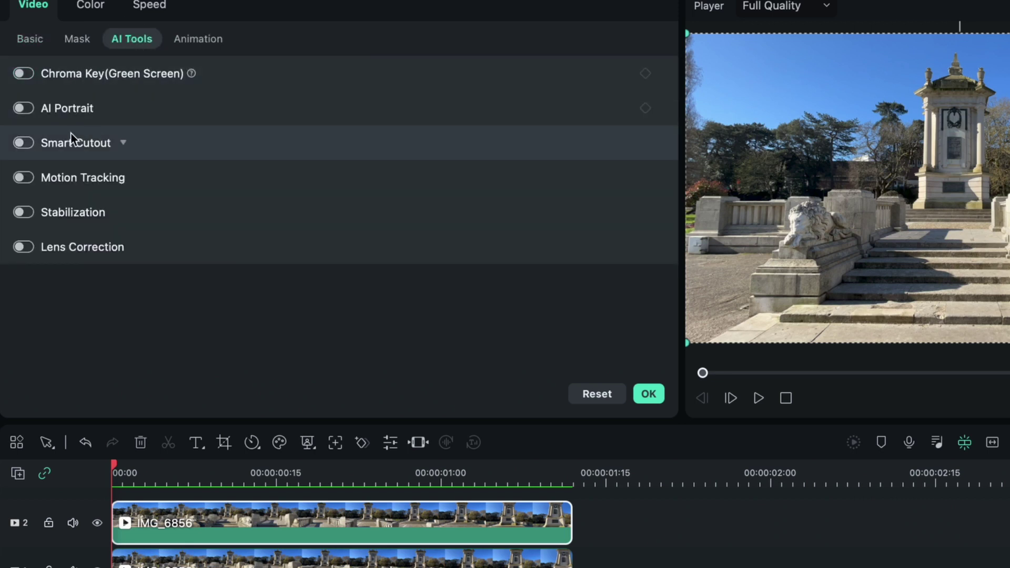
pyautogui.click(29, 142)
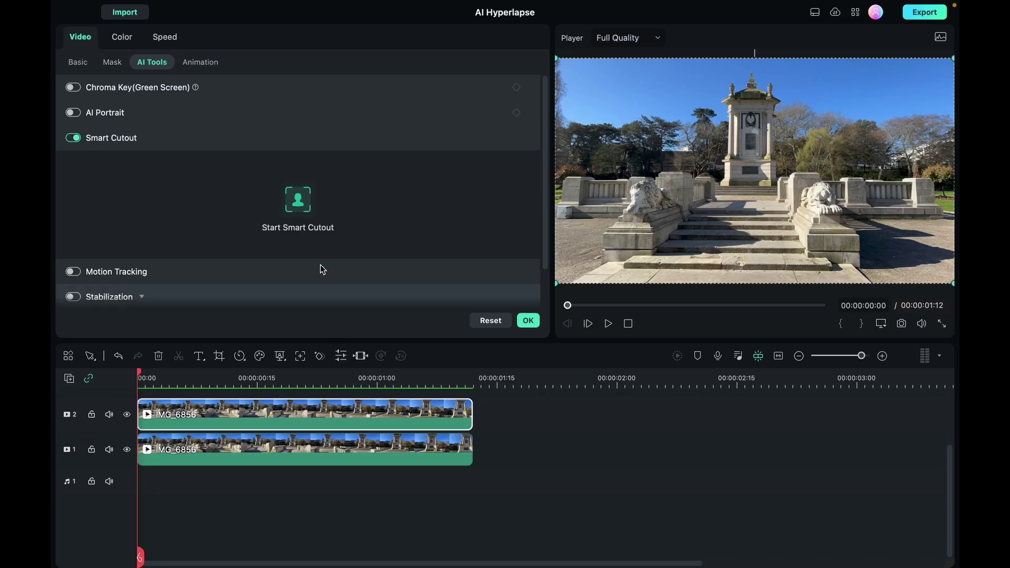
pyautogui.click(337, 234)
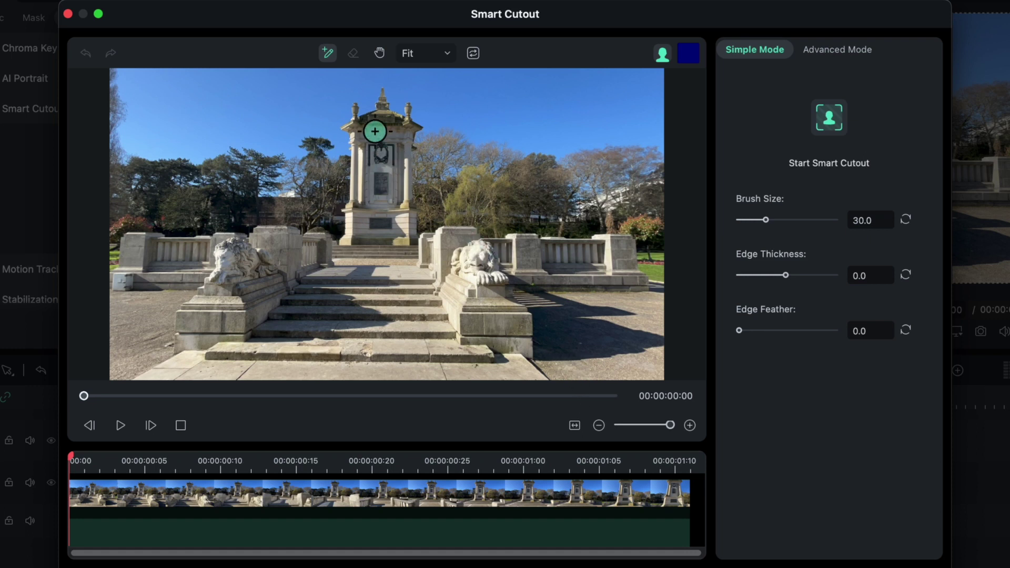
# Set the cutout brush size to 9.6 and paint a selection over the stone monument.
pyautogui.moveTo(766, 223); pyautogui.dragTo(751, 221)
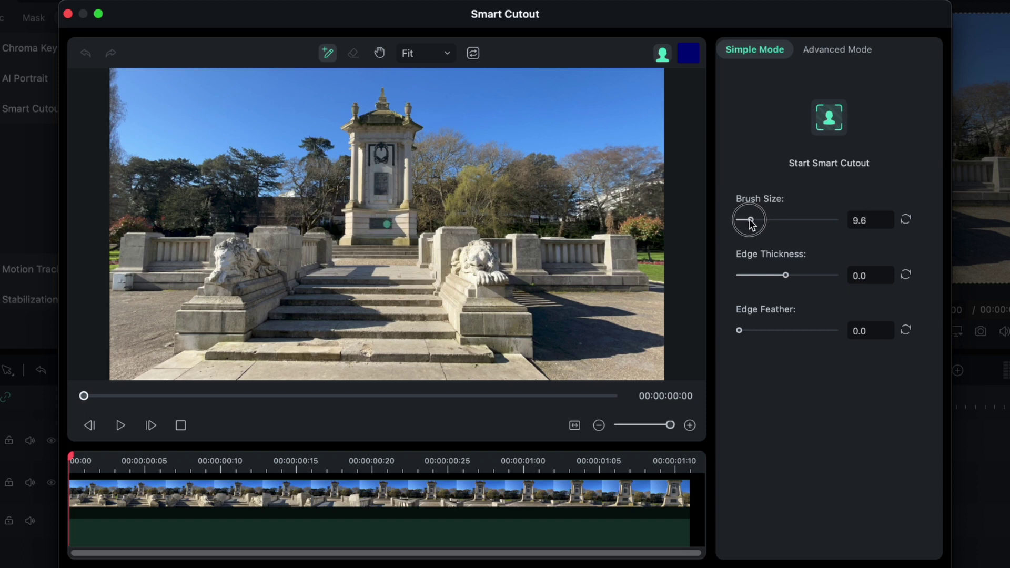
pyautogui.click(379, 52)
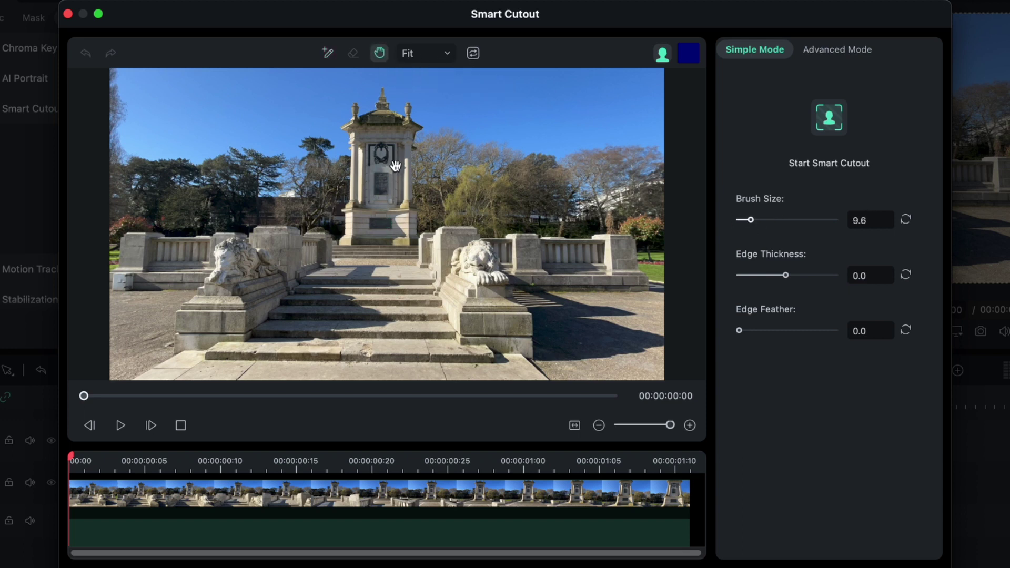
pyautogui.click(448, 54)
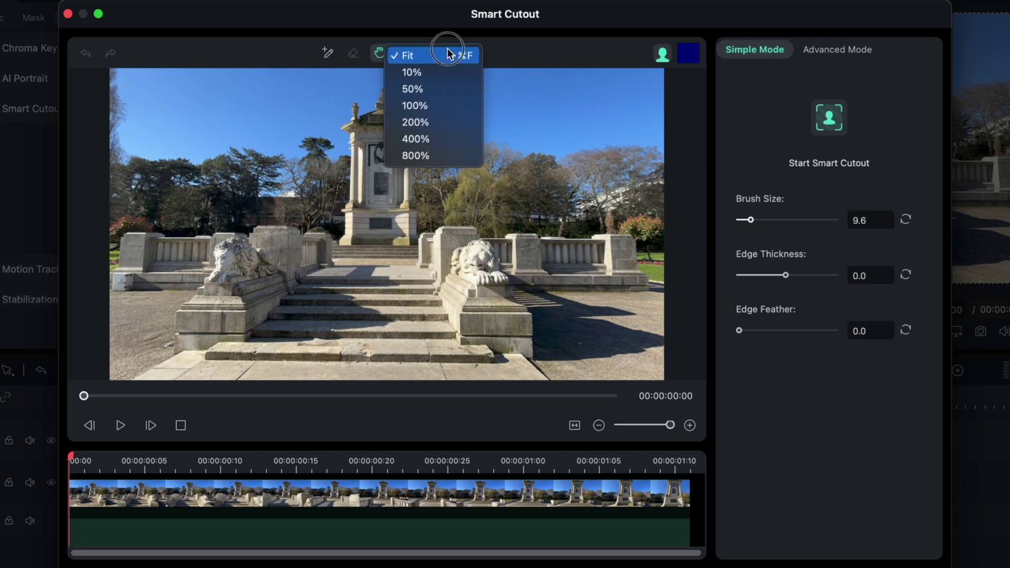
pyautogui.click(428, 107)
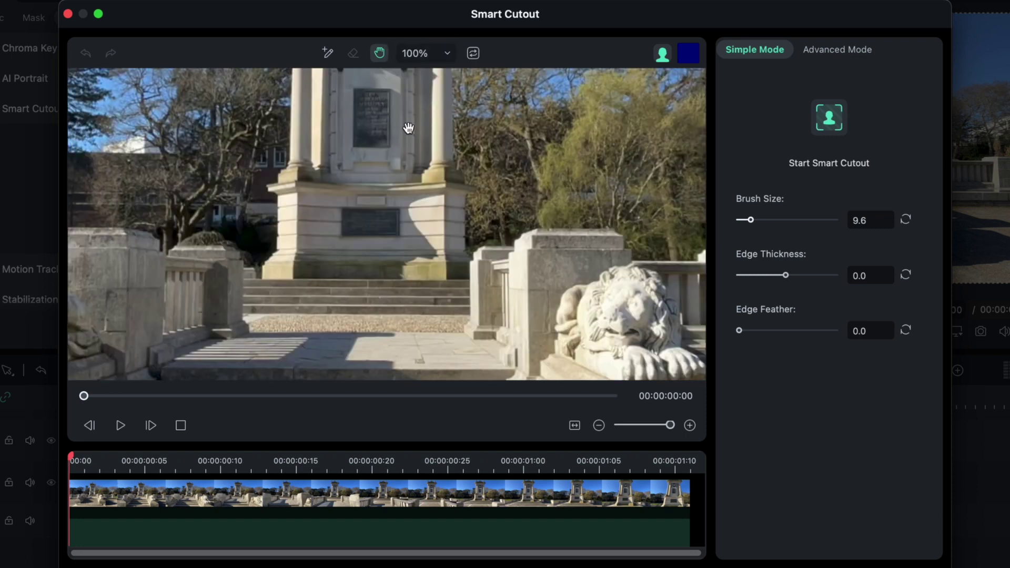
pyautogui.moveTo(398, 123); pyautogui.dragTo(401, 293)
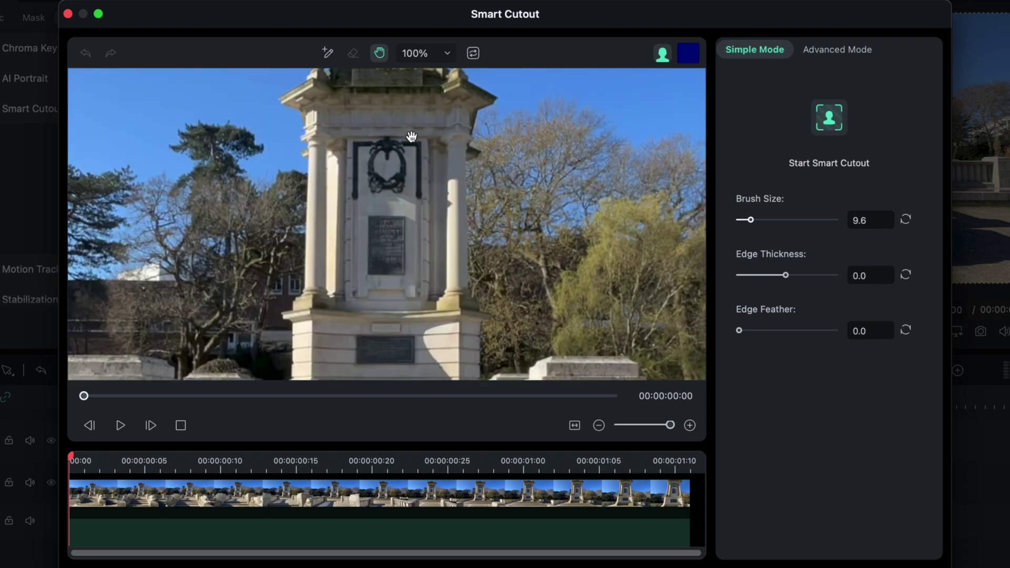
pyautogui.click(327, 52)
pyautogui.moveTo(361, 139)
pyautogui.mouseDown()
pyautogui.moveTo(399, 244)
pyautogui.moveTo(376, 293)
pyautogui.mouseUp()
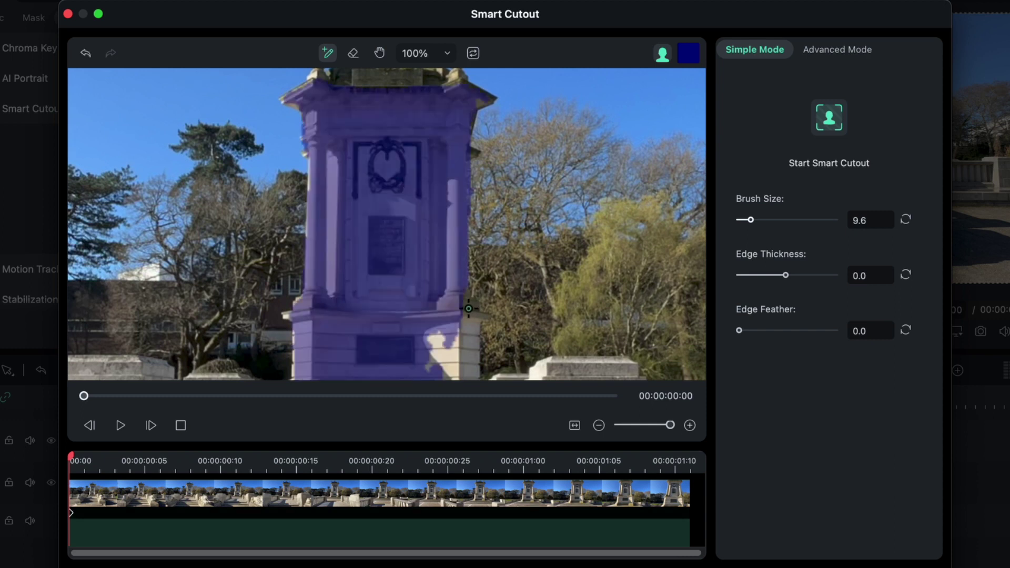
# Erase the excess selection around the monument's central rectangular plaque, using a brush size of 26.9.
pyautogui.click(450, 49)
pyautogui.click(427, 9)
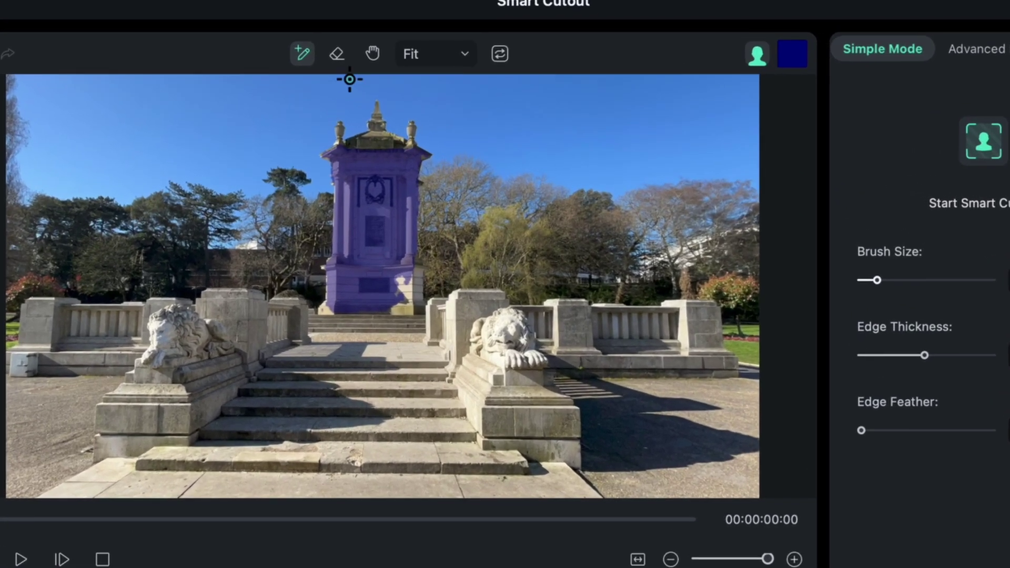
pyautogui.click(380, 90)
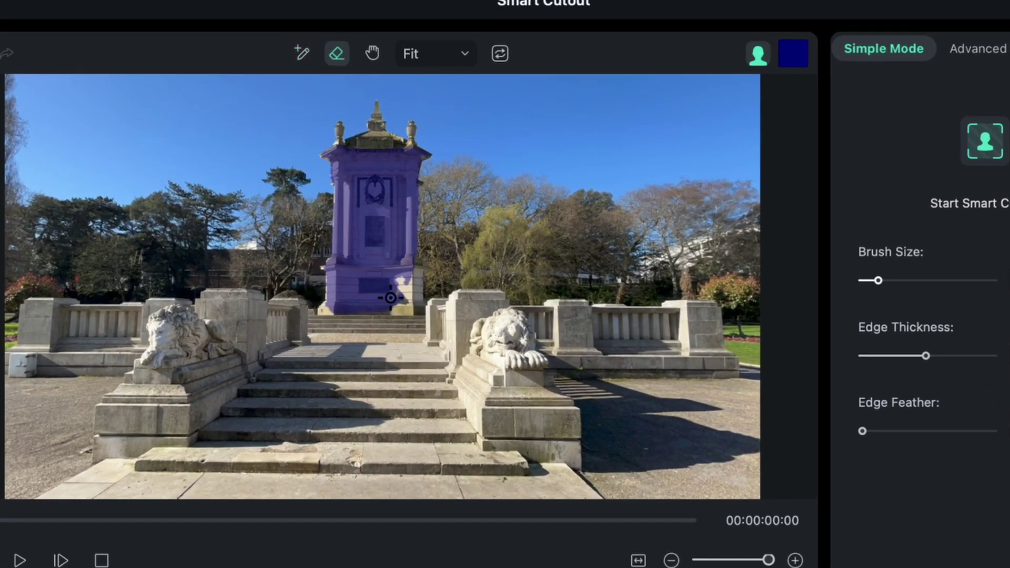
pyautogui.moveTo(392, 300)
pyautogui.mouseDown()
pyautogui.moveTo(360, 299)
pyautogui.moveTo(347, 284)
pyautogui.moveTo(402, 288)
pyautogui.moveTo(383, 275)
pyautogui.moveTo(338, 275)
pyautogui.moveTo(413, 274)
pyautogui.moveTo(350, 266)
pyautogui.mouseUp()
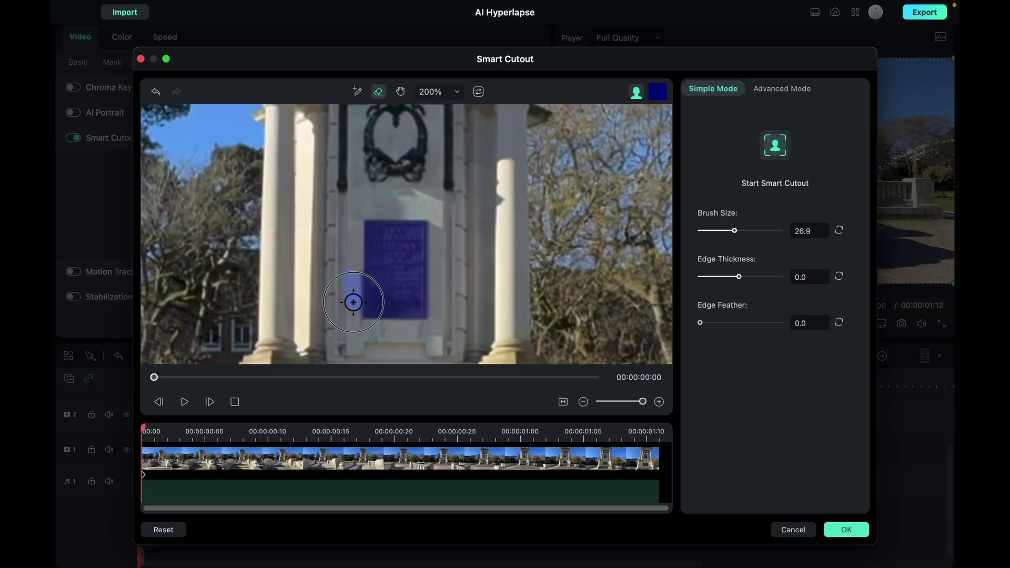
pyautogui.moveTo(353, 311); pyautogui.dragTo(350, 318)
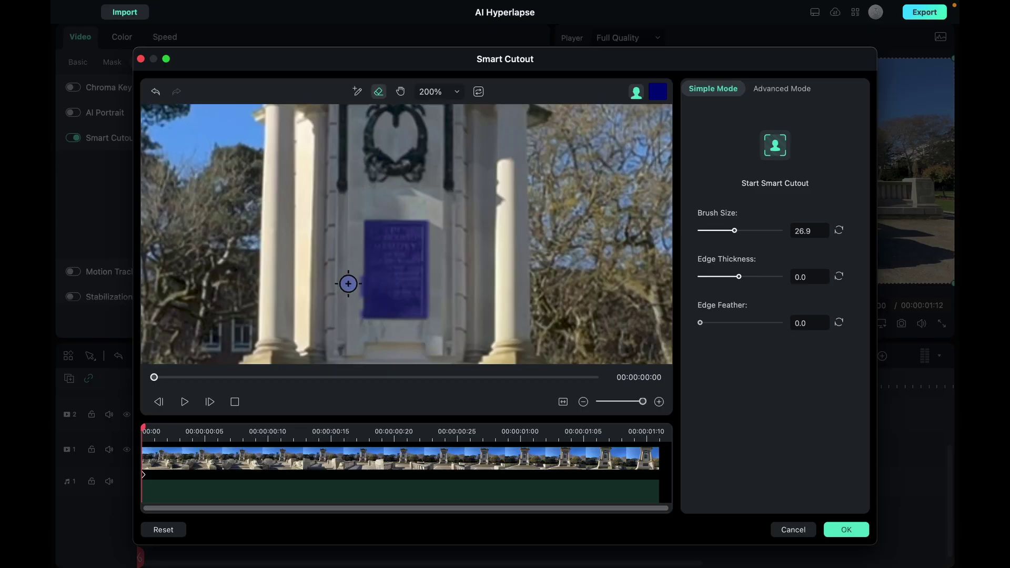
pyautogui.moveTo(354, 275); pyautogui.dragTo(352, 309)
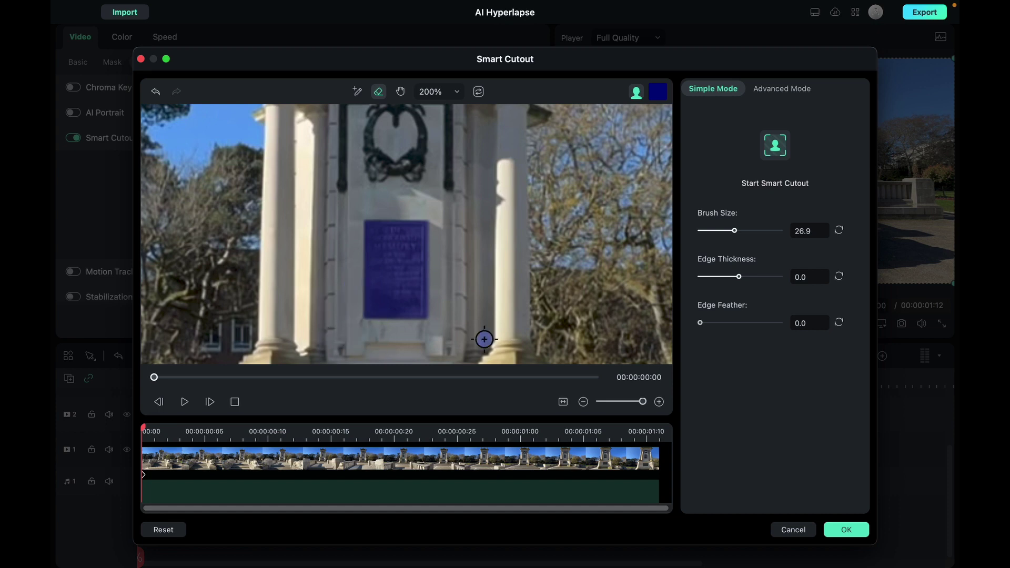
# Erase the leftover selection across the monument's top ledge and the small spot at its base.
pyautogui.click(459, 92)
pyautogui.click(451, 37)
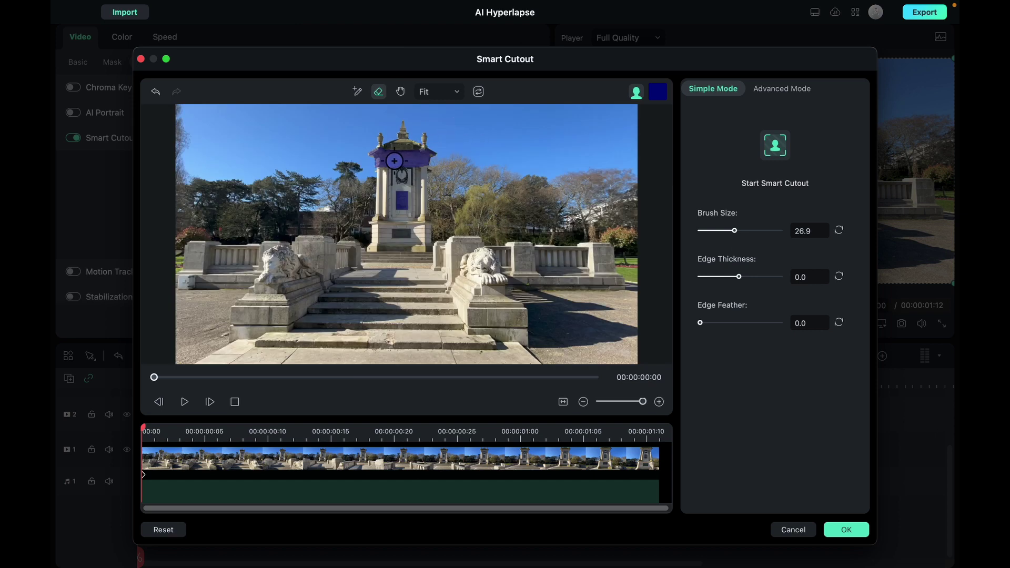
pyautogui.moveTo(377, 164)
pyautogui.mouseDown()
pyautogui.moveTo(431, 162)
pyautogui.moveTo(390, 153)
pyautogui.mouseUp()
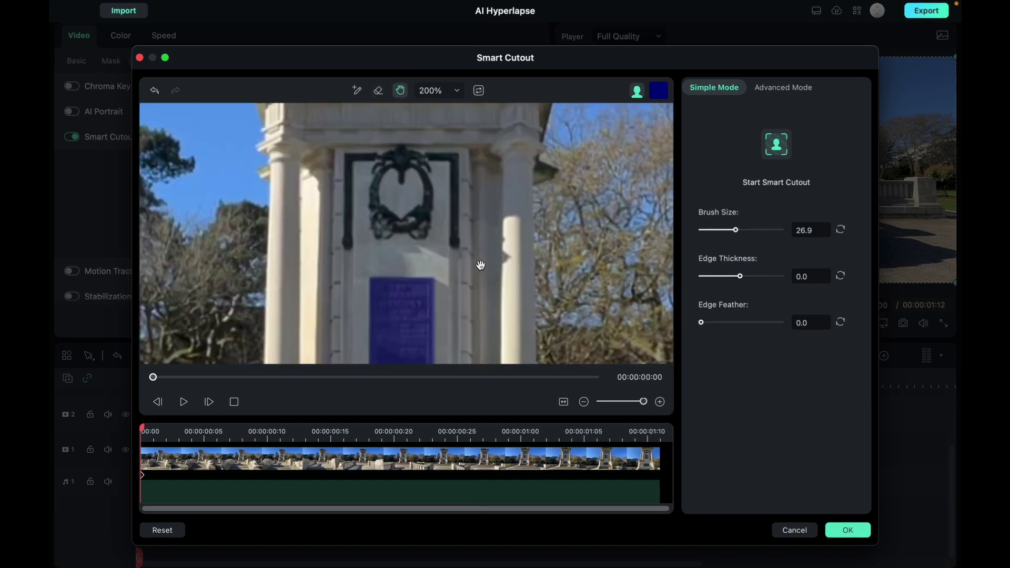
pyautogui.moveTo(481, 265); pyautogui.dragTo(493, 136)
pyautogui.scroll(-3, 503, 256)
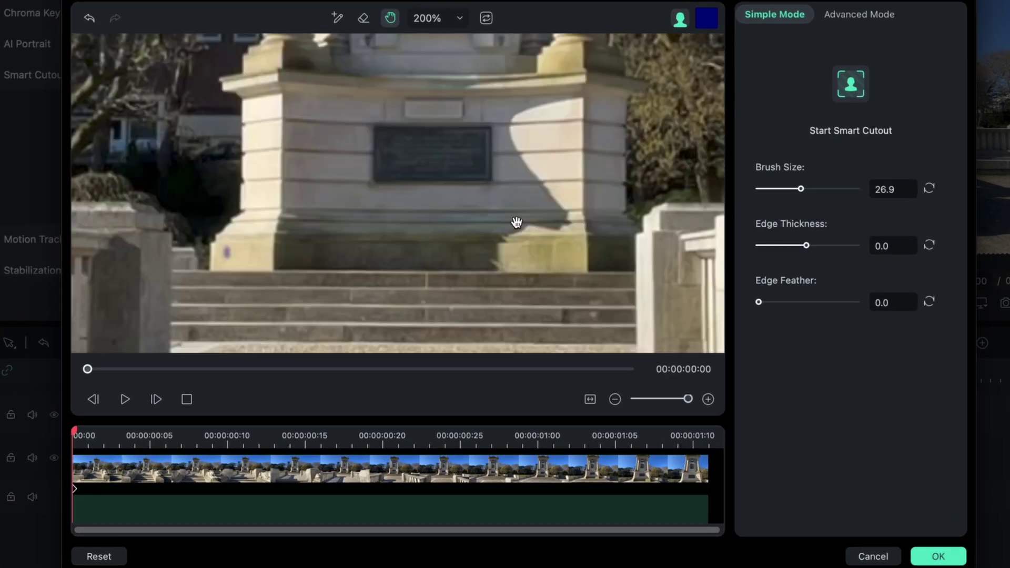
pyautogui.click(361, 20)
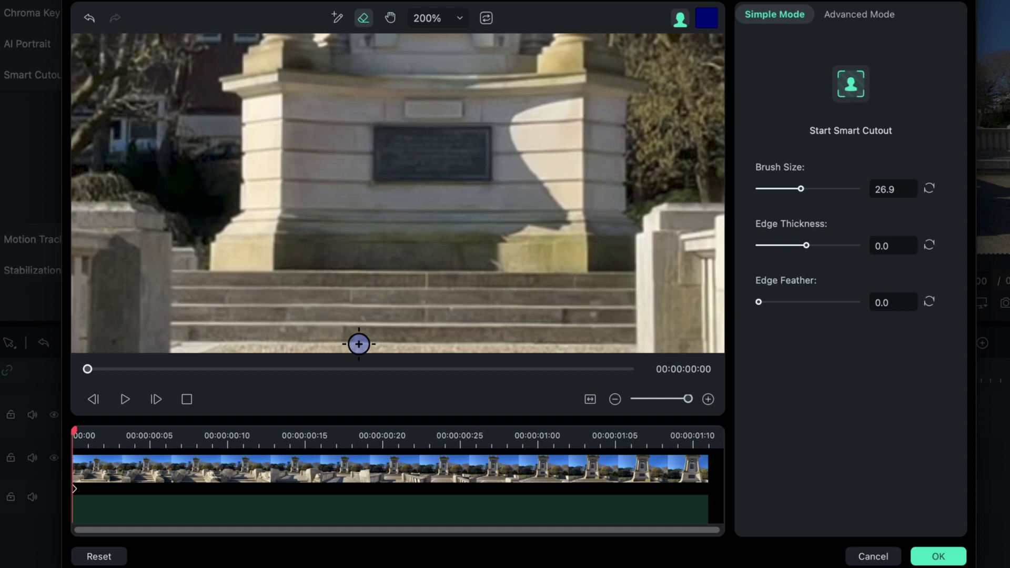
# Run Smart Cutout to track the selected plaque through the whole clip and apply the result.
pyautogui.click(458, 20)
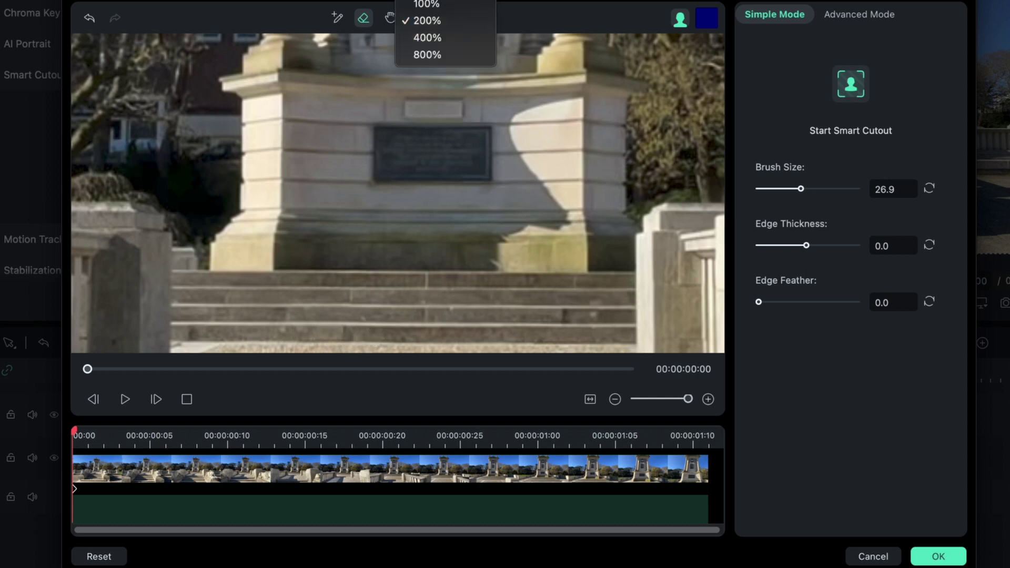
pyautogui.click(423, 1)
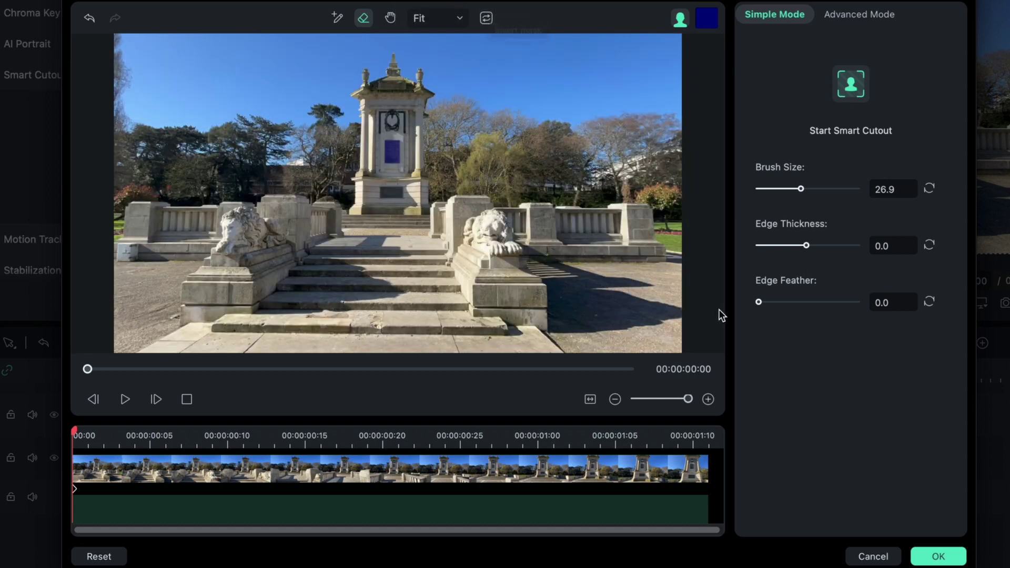
pyautogui.click(849, 87)
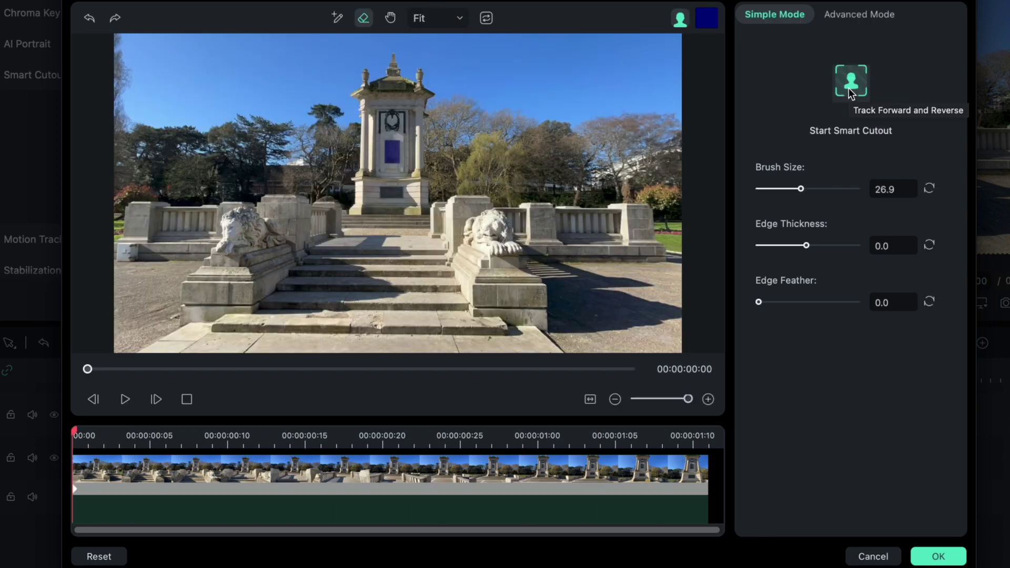
pyautogui.click(939, 558)
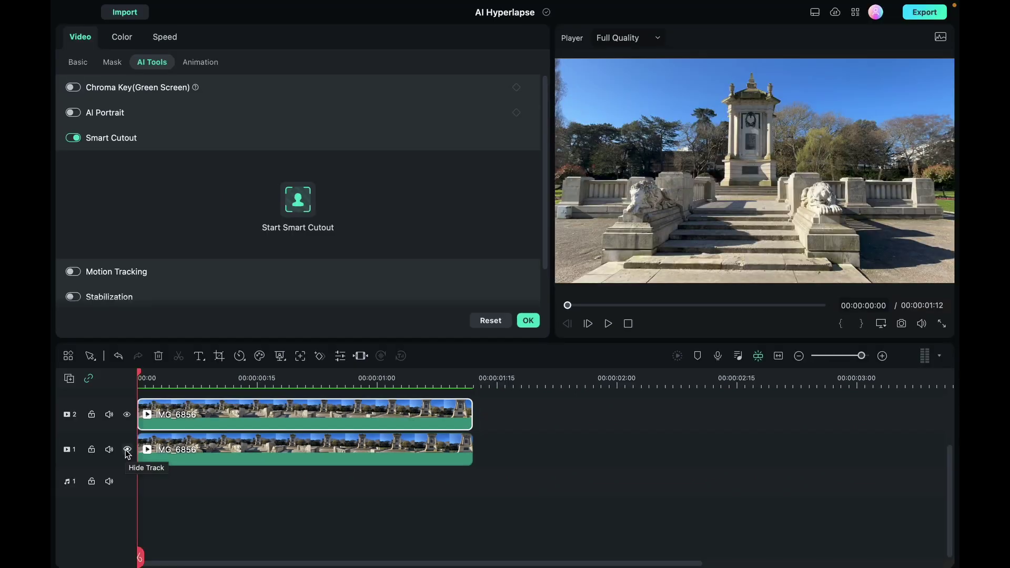
# Check the cutout by playing the timeline and by hiding and showing track 1 from the start of the clip.
pyautogui.press('space')
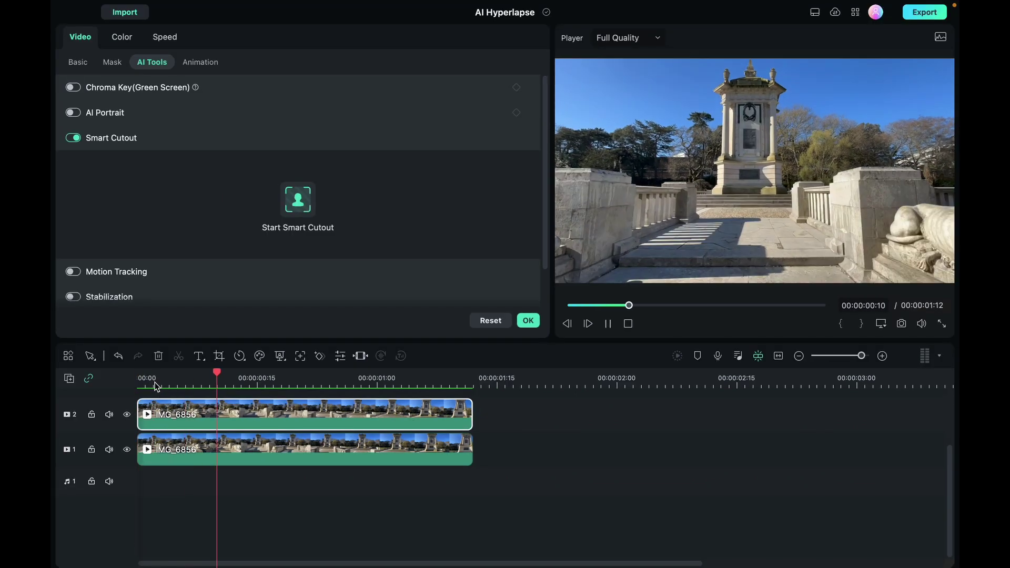
pyautogui.click(127, 450)
pyautogui.moveTo(141, 374); pyautogui.dragTo(133, 410)
pyautogui.click(128, 451)
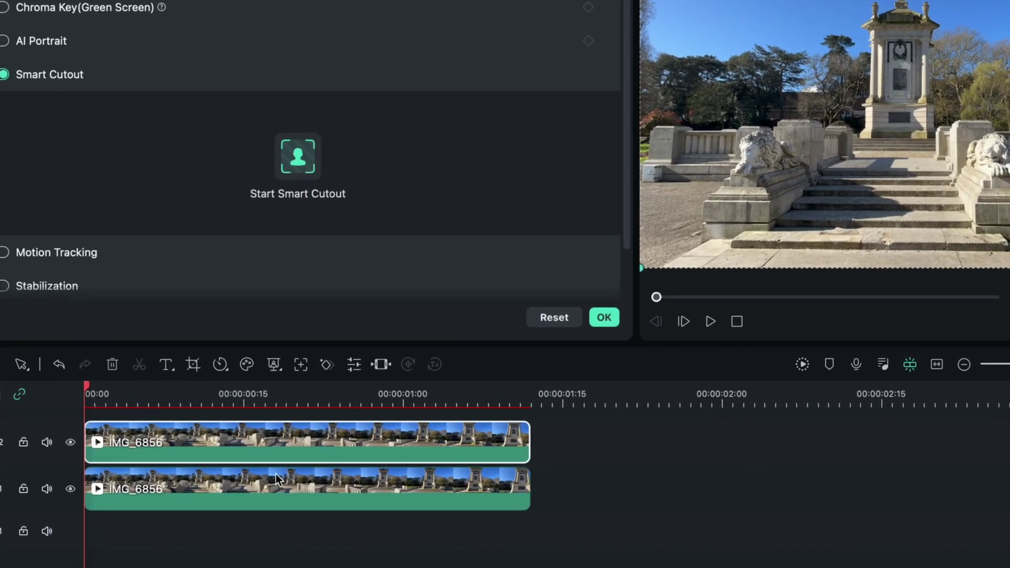
# Duplicate the clips on tracks 1 and 2, placing each copy directly after its original.
pyautogui.click(266, 497)
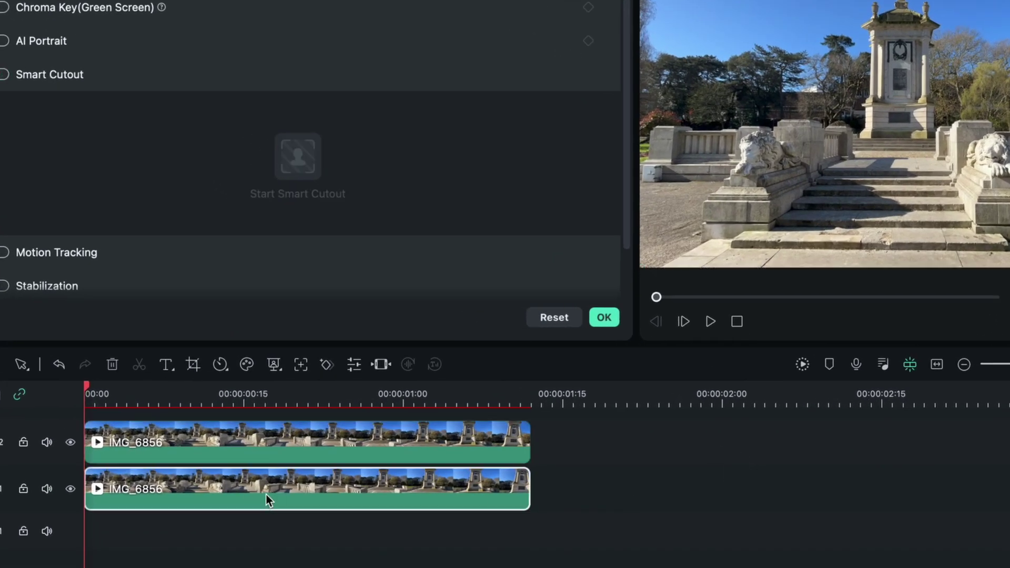
pyautogui.moveTo(260, 490); pyautogui.dragTo(725, 499)
pyautogui.click(376, 431)
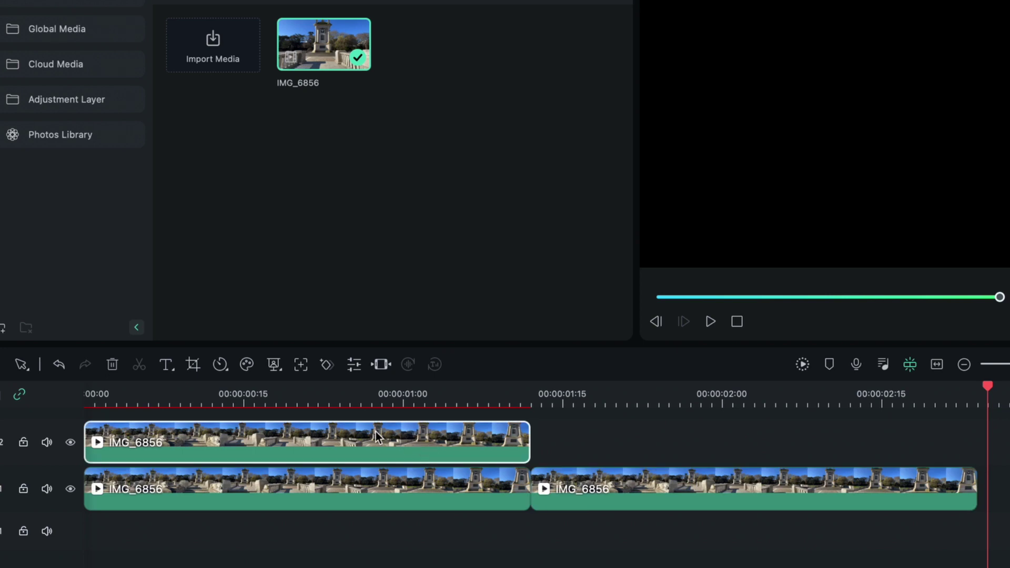
pyautogui.moveTo(366, 435); pyautogui.dragTo(816, 442)
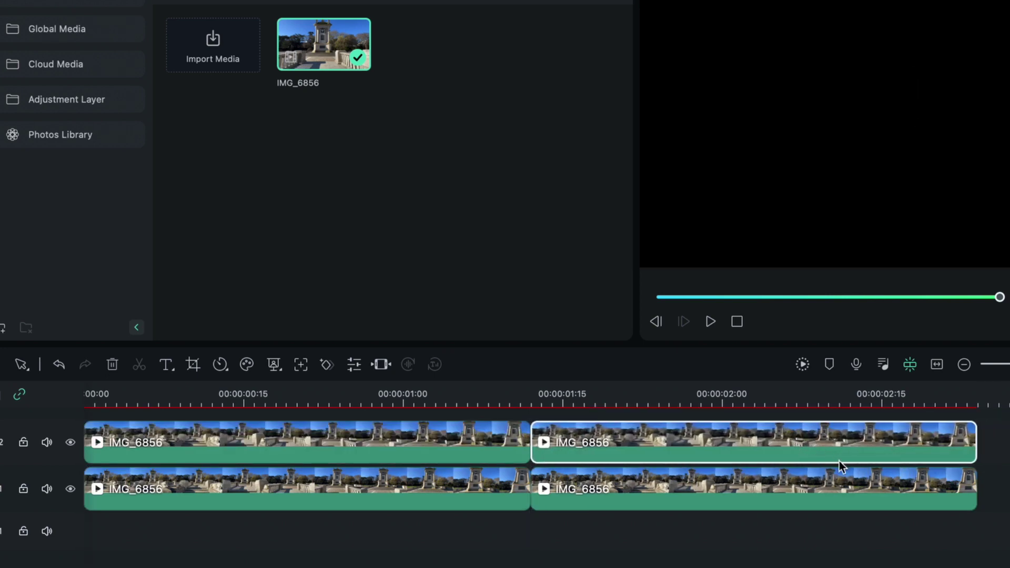
# Reverse the playback of the second clip on both track 1 and track 2.
pyautogui.click(766, 485)
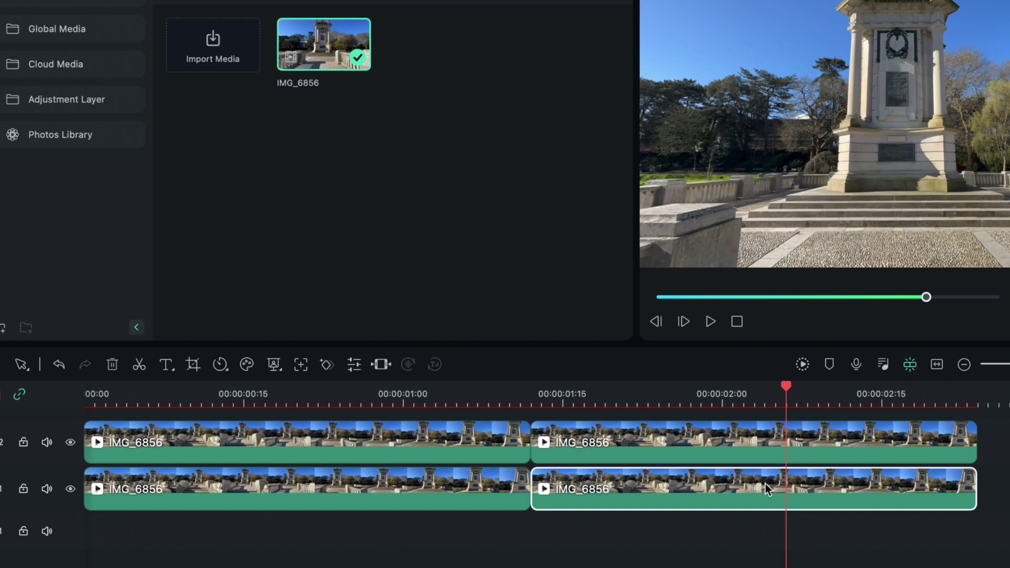
pyautogui.click(221, 365)
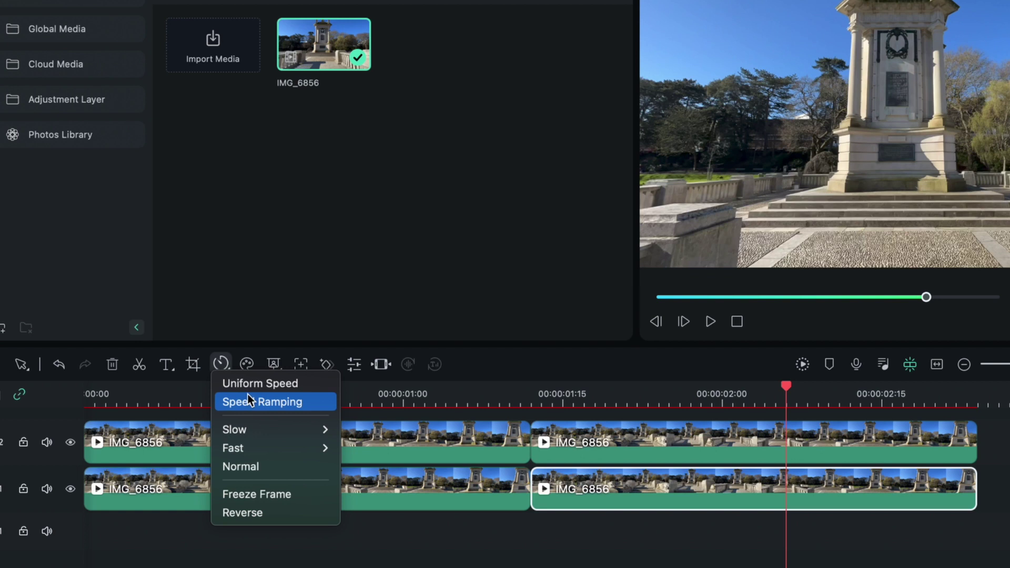
pyautogui.click(270, 512)
pyautogui.click(696, 446)
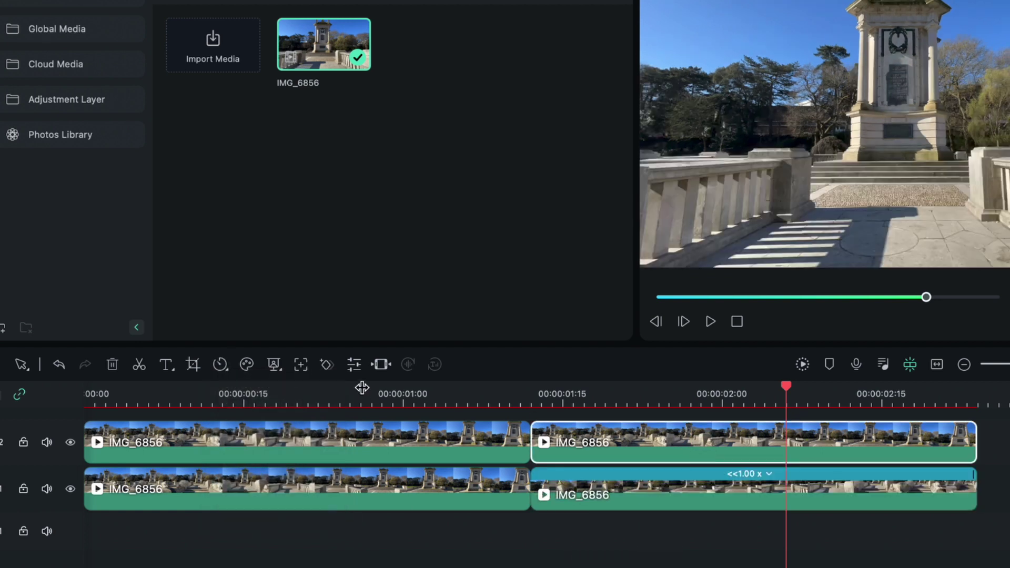
pyautogui.click(227, 364)
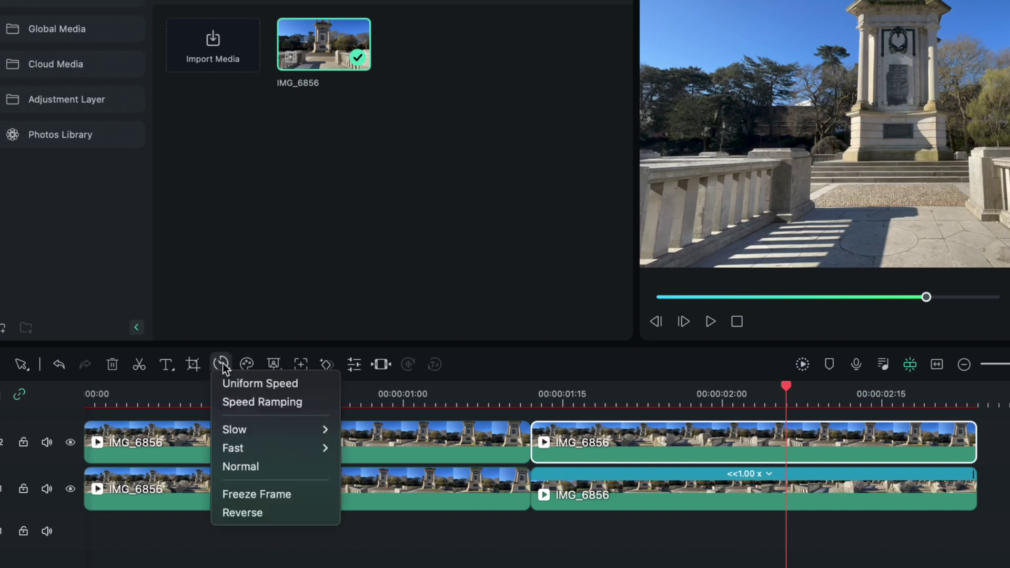
pyautogui.click(264, 513)
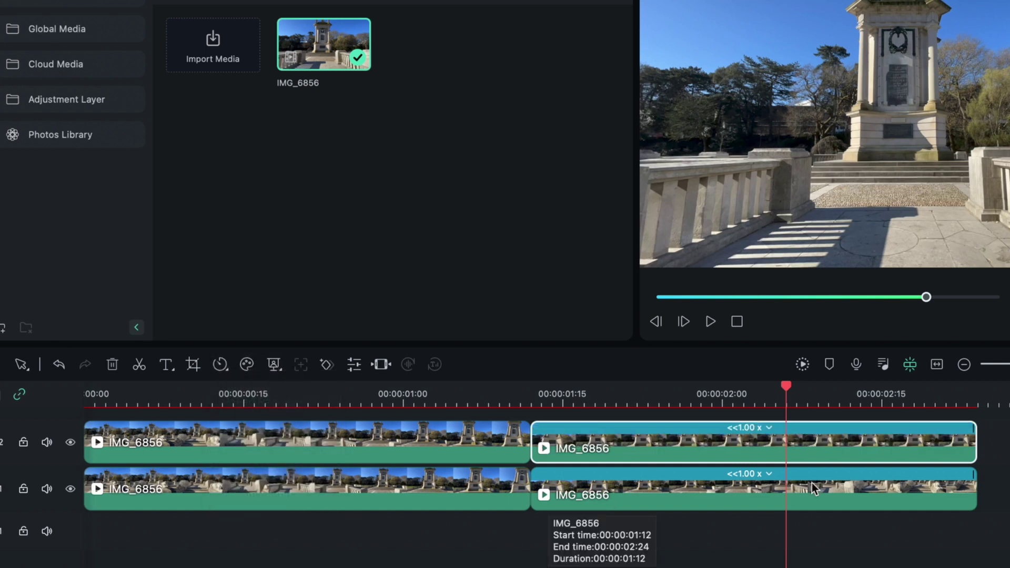
# Play the timeline from the beginning and scrub through it to check the forward and reversed clips.
pyautogui.moveTo(785, 388); pyautogui.dragTo(90, 394)
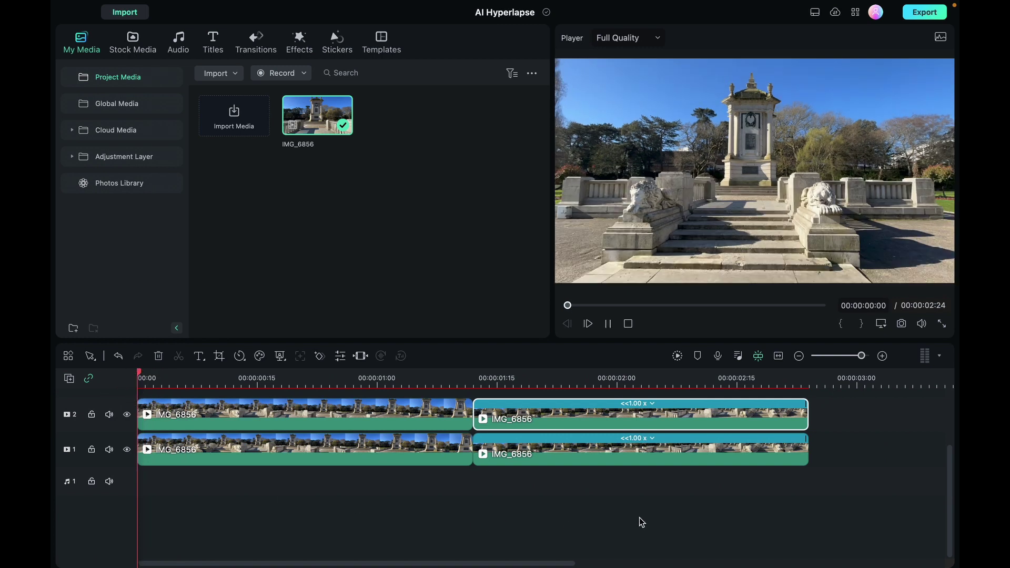
pyautogui.press('space')
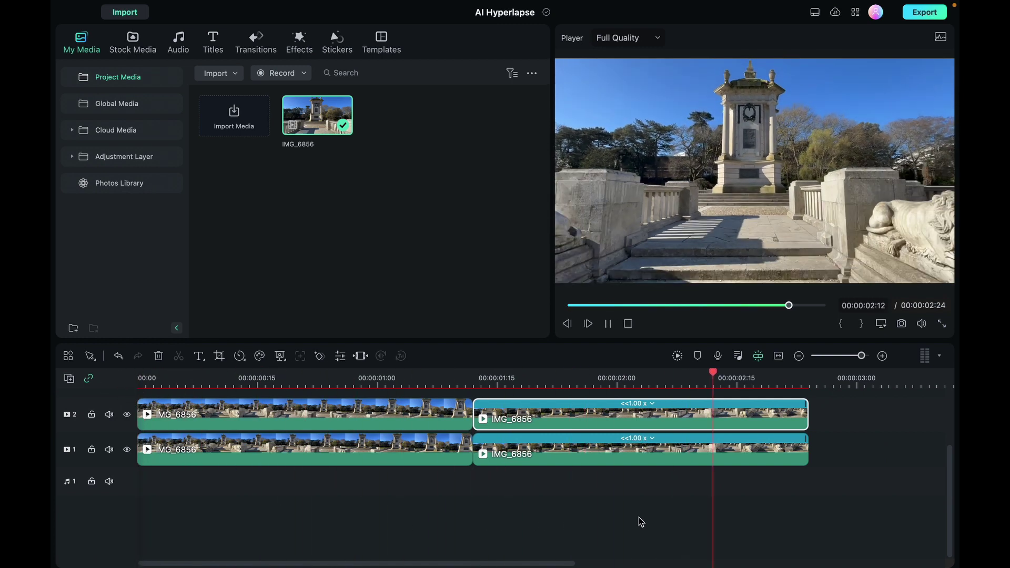
pyautogui.moveTo(811, 379); pyautogui.dragTo(321, 383)
pyautogui.click(449, 512)
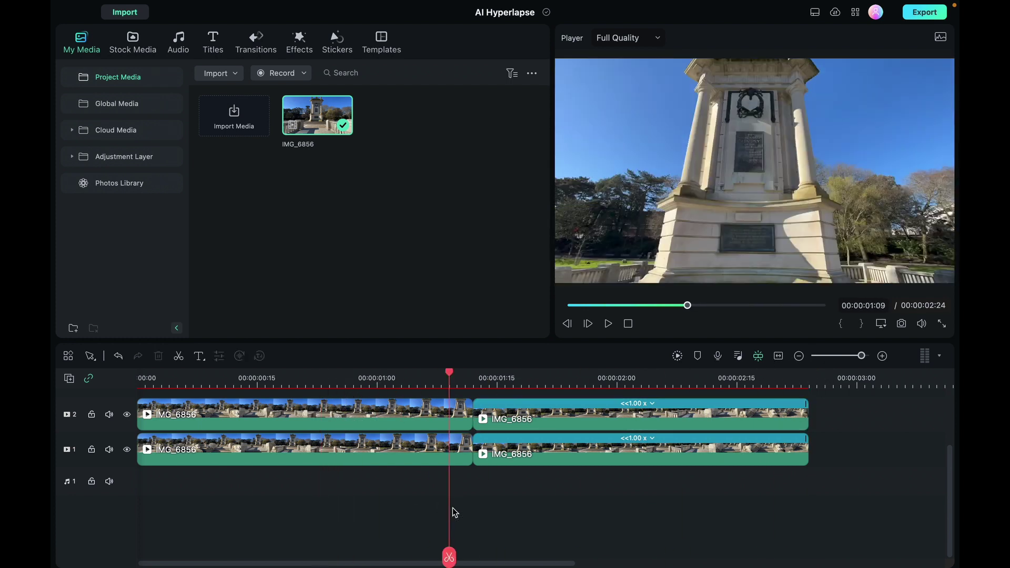
# Select the first clip on track 2 and display the favorite effects.
pyautogui.click(282, 414)
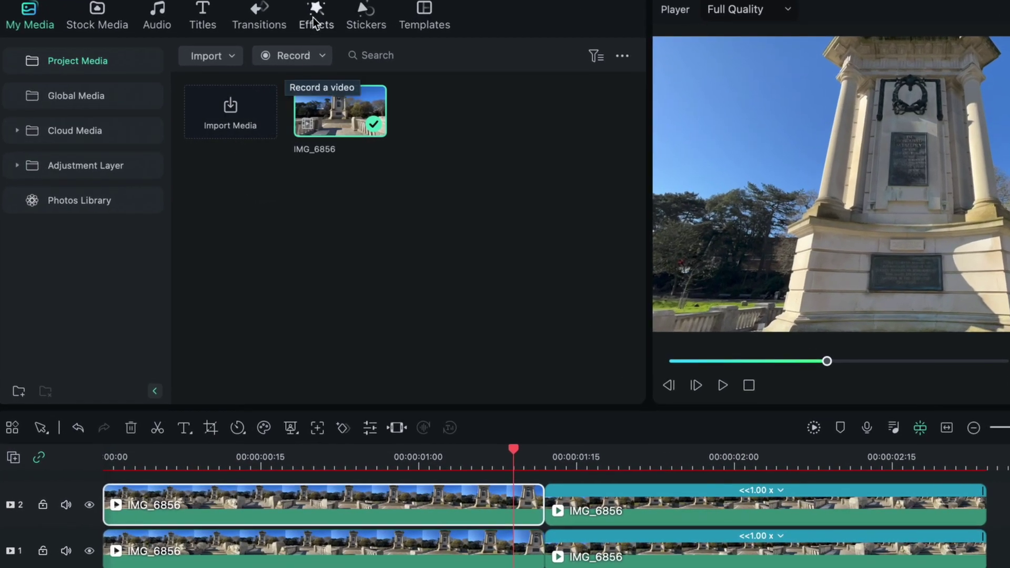
pyautogui.click(298, 44)
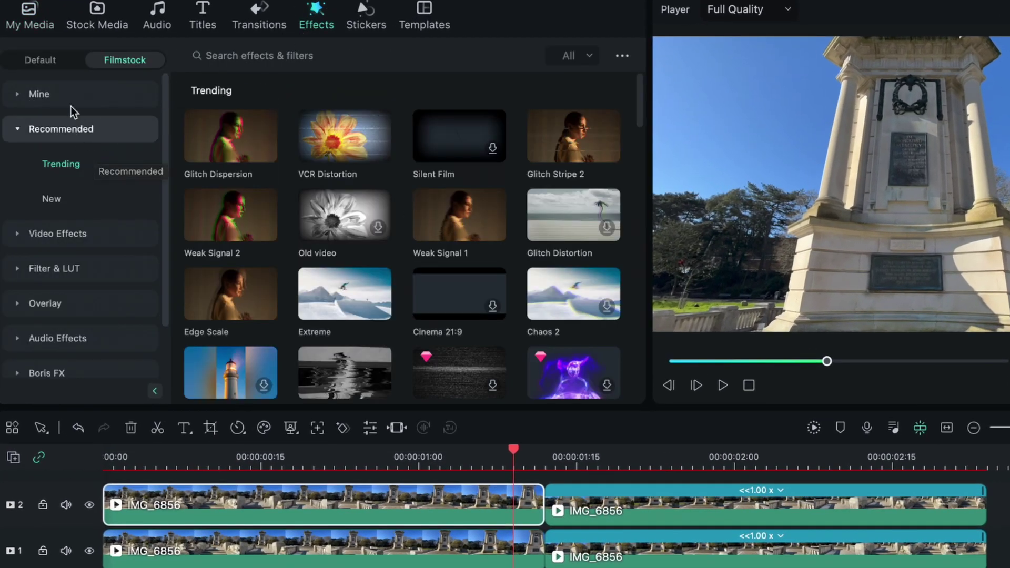
pyautogui.click(72, 96)
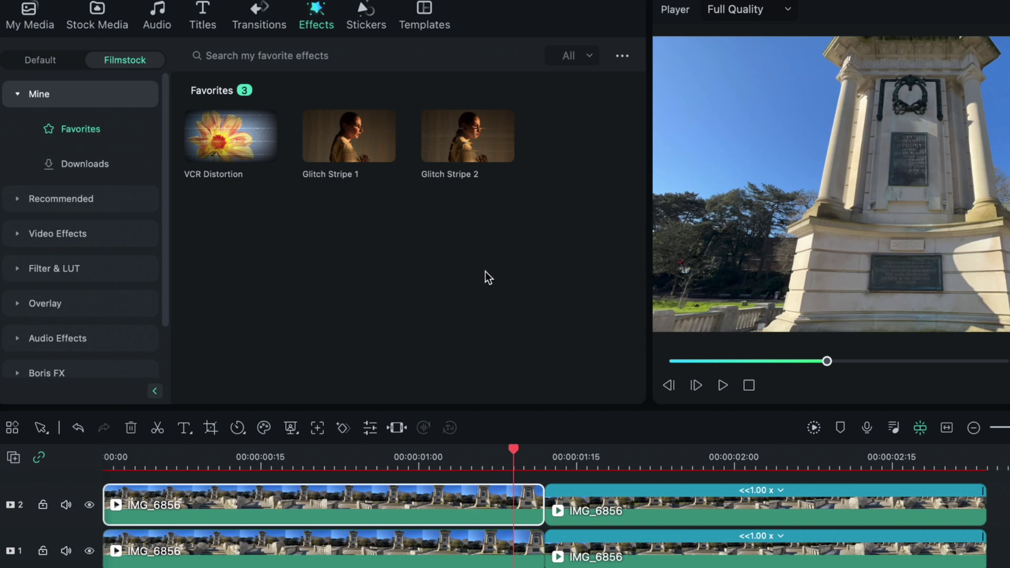
pyautogui.moveTo(485, 152)
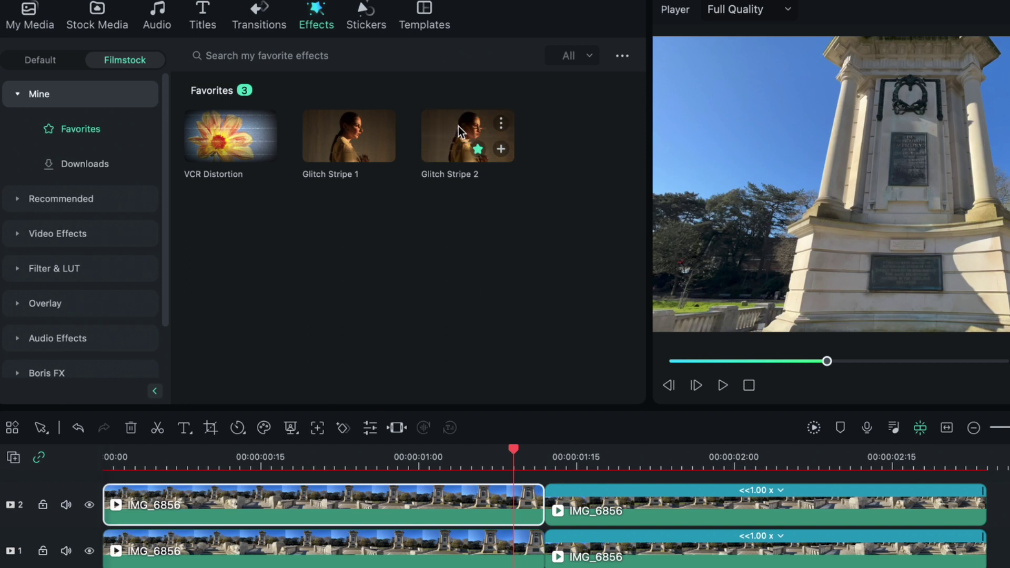
pyautogui.moveTo(441, 174); pyautogui.dragTo(311, 501)
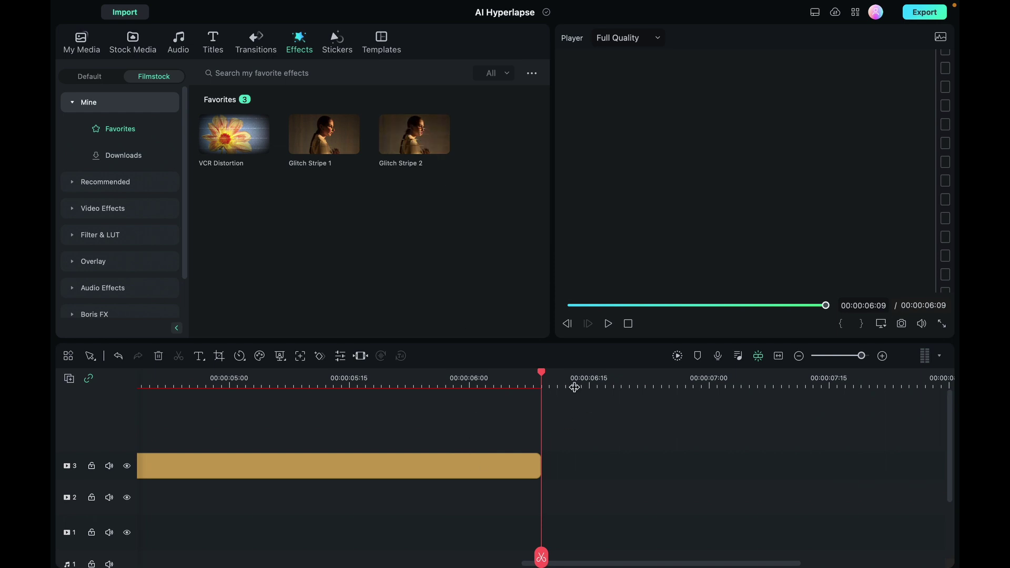
pyautogui.click(349, 389)
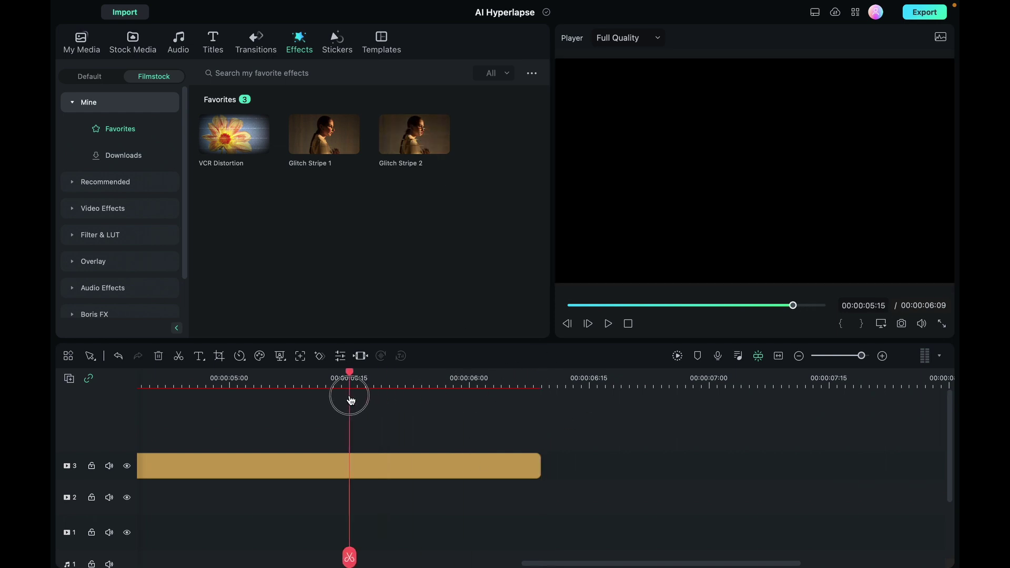
pyautogui.click(404, 467)
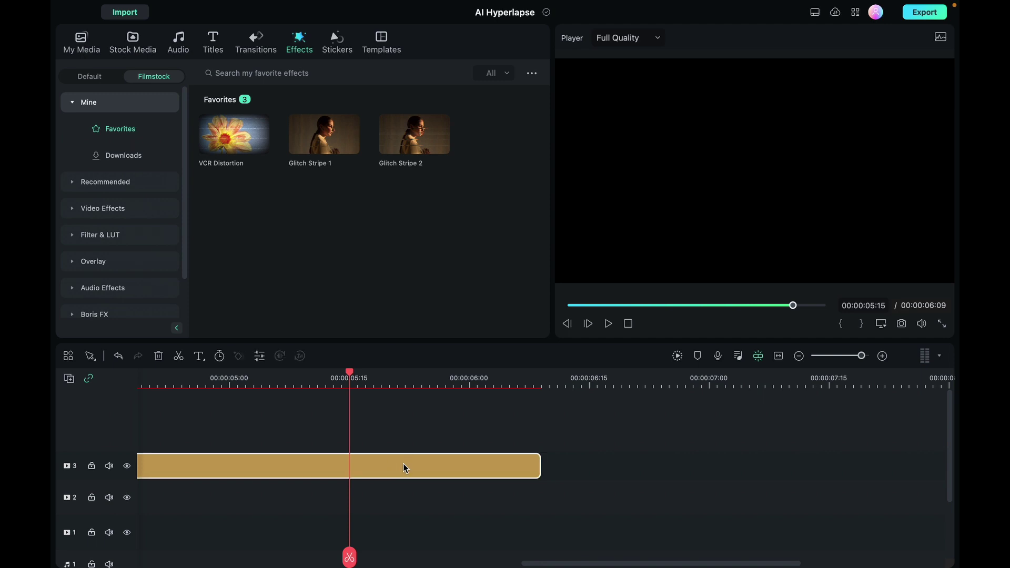
pyautogui.hotkey('ctrl', 'z')
pyautogui.moveTo(593, 563); pyautogui.dragTo(134, 560)
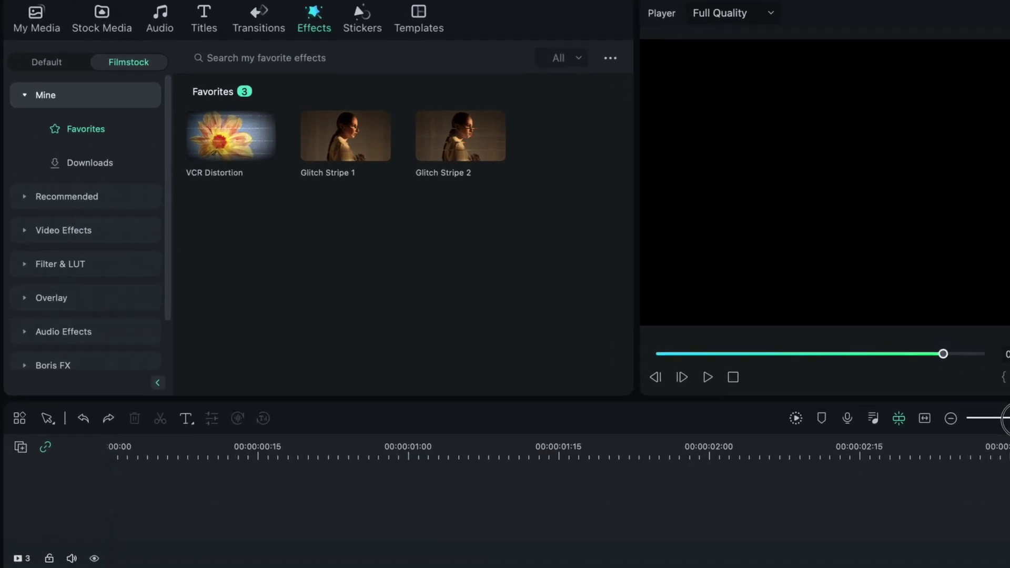
pyautogui.click(798, 355)
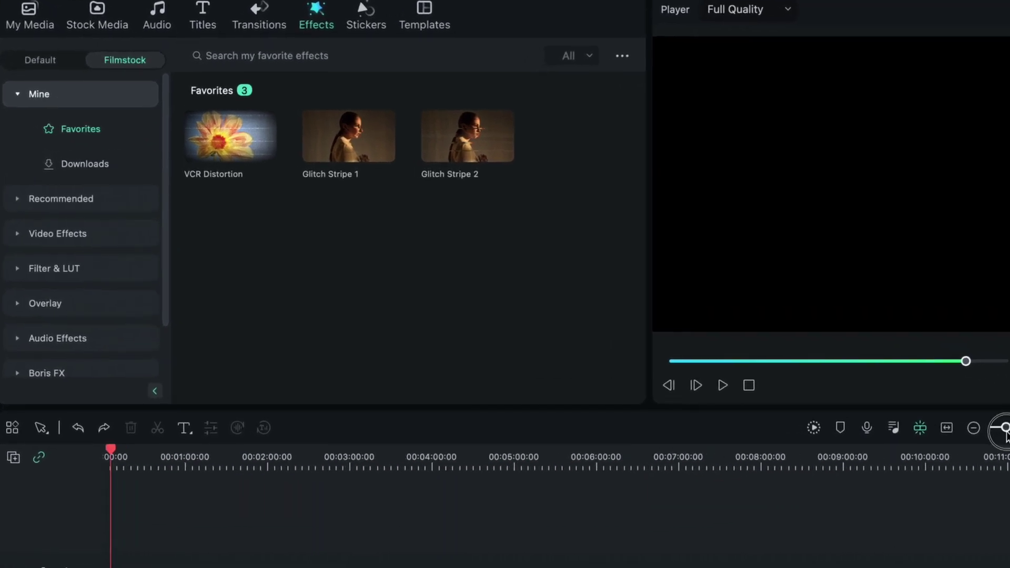
pyautogui.click(799, 355)
pyautogui.hotkey('shift', 'z')
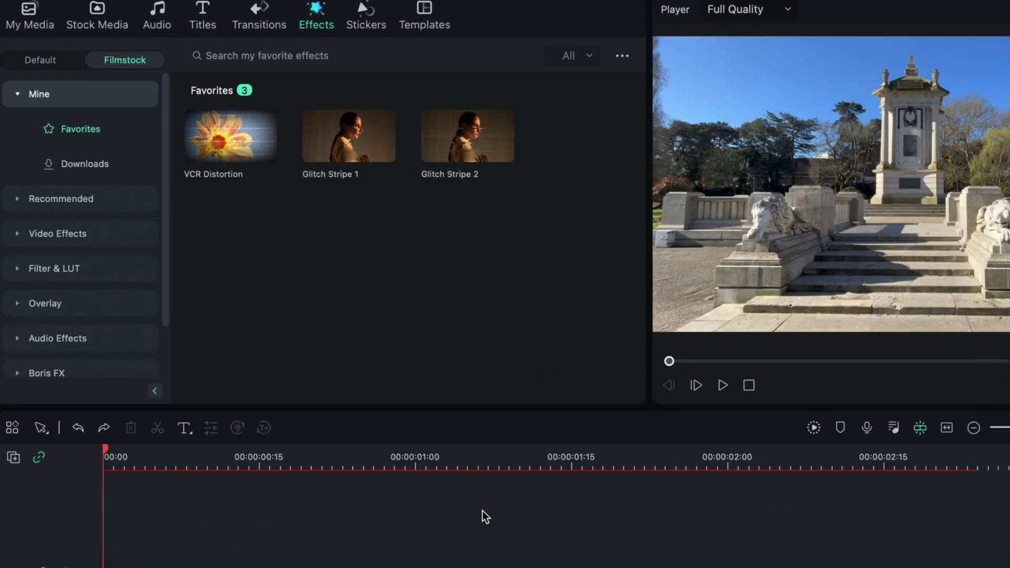
# Apply the VCR Distortion effect to both the forward and the reversed clip on track 2.
pyautogui.moveTo(227, 135)
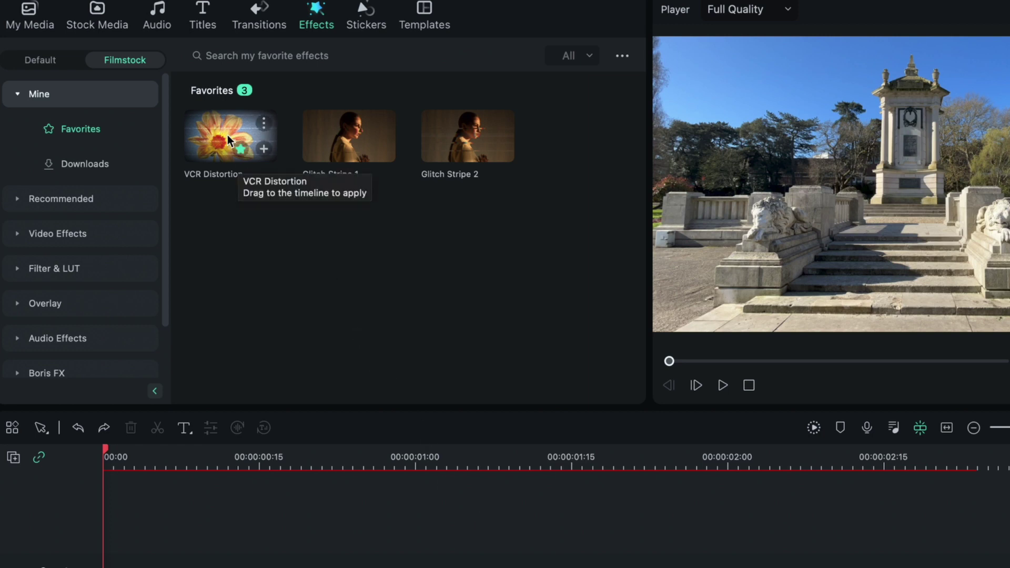
pyautogui.moveTo(164, 471)
pyautogui.mouseDown()
pyautogui.moveTo(252, 496)
pyautogui.moveTo(176, 486)
pyautogui.mouseUp()
pyautogui.moveTo(239, 138)
pyautogui.click(239, 135)
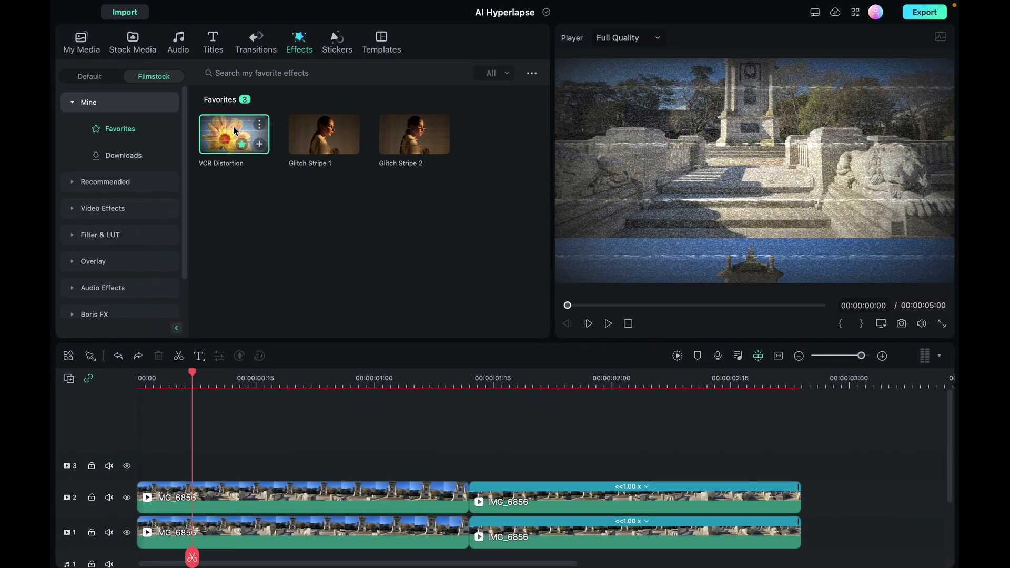
pyautogui.click(271, 499)
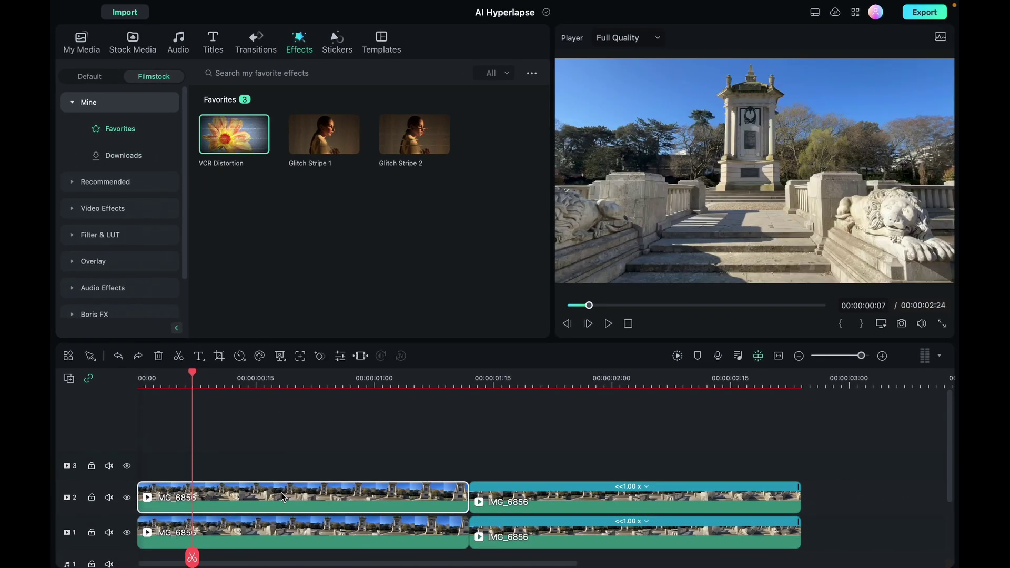
pyautogui.moveTo(230, 136); pyautogui.dragTo(260, 500)
pyautogui.click(180, 385)
pyautogui.moveTo(193, 389); pyautogui.dragTo(353, 415)
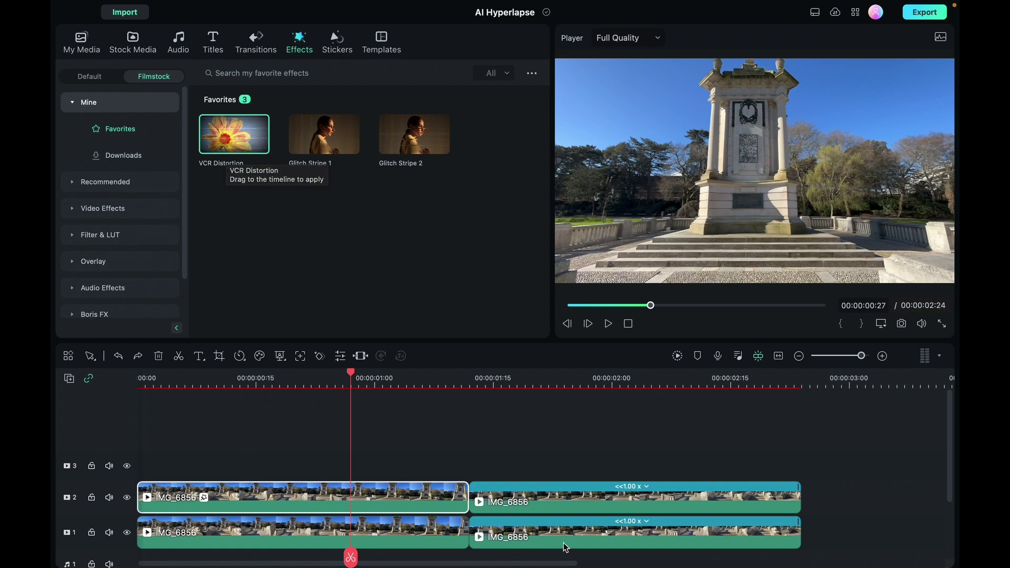
pyautogui.click(585, 500)
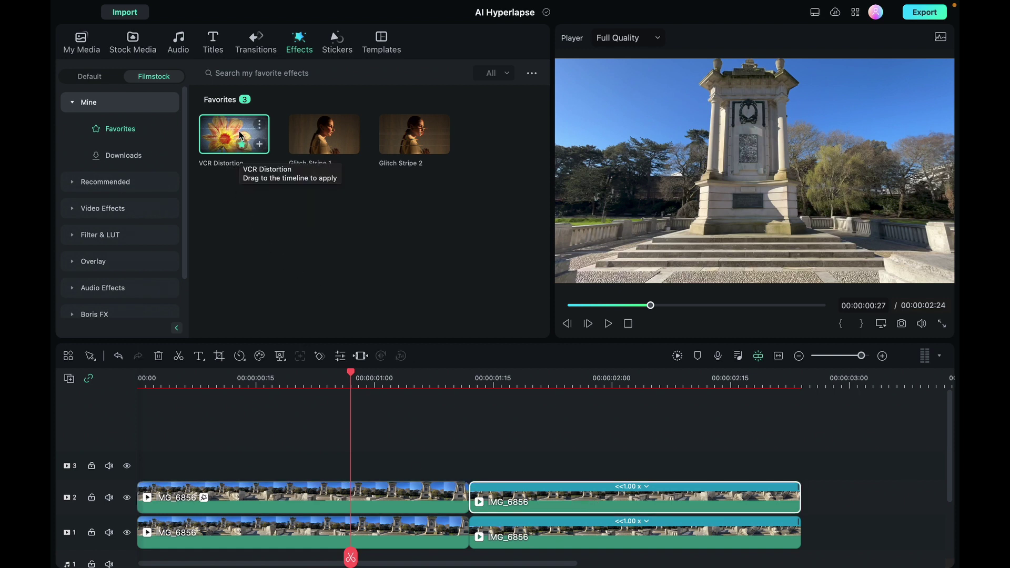
pyautogui.moveTo(239, 131); pyautogui.dragTo(584, 457)
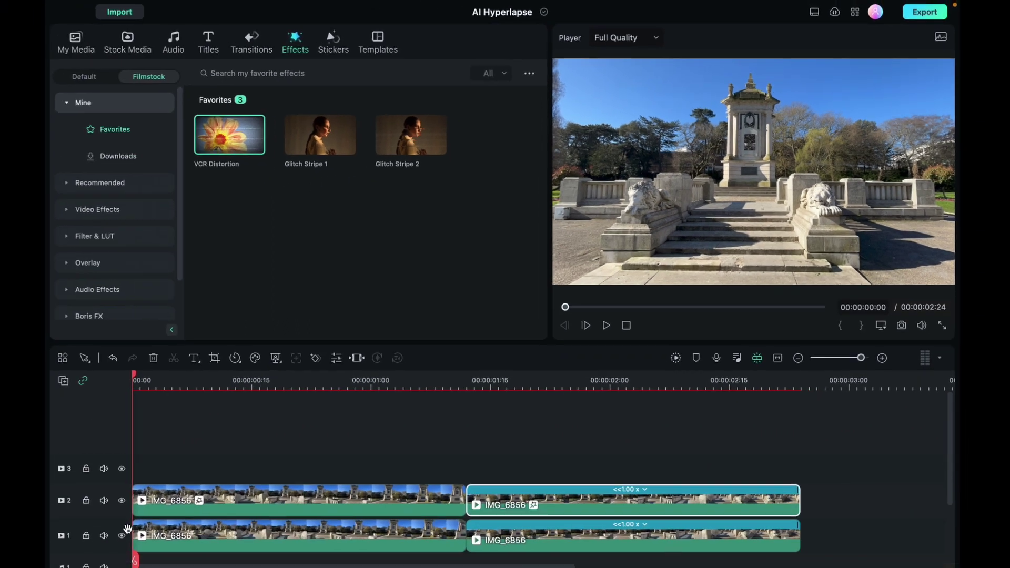
# Trim the track 2 clips so the first spans about 00:00:00:16 to 00:00:01:08 and the reversed one ends at 00:00:02:16.
pyautogui.scroll(-3, 868, 479)
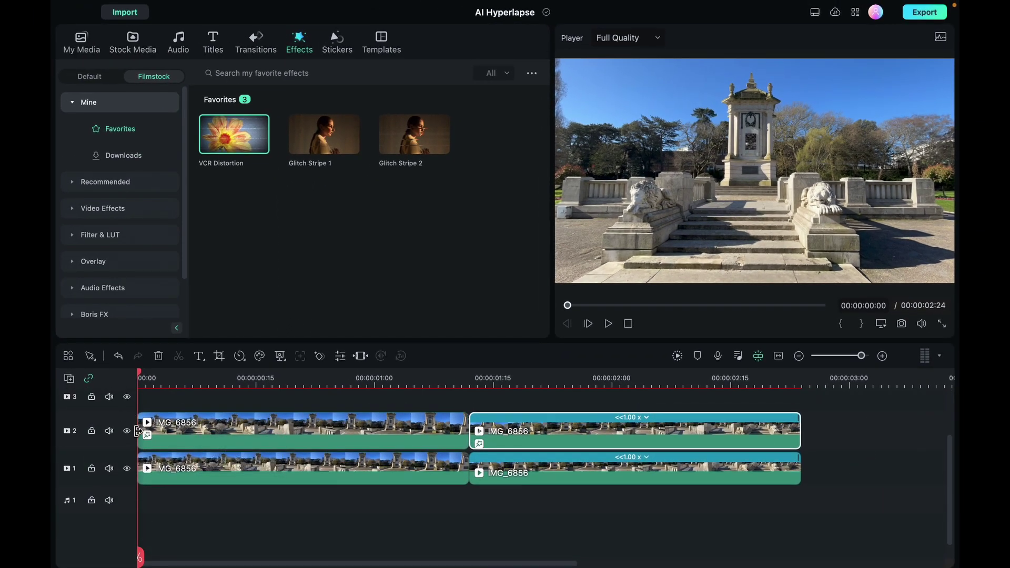
pyautogui.moveTo(141, 430); pyautogui.dragTo(264, 431)
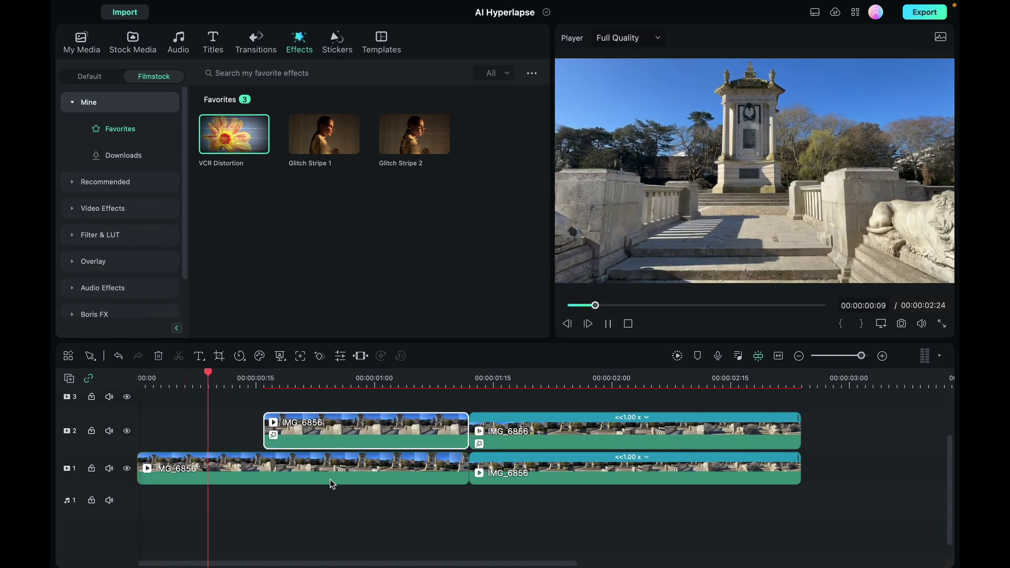
pyautogui.press('space')
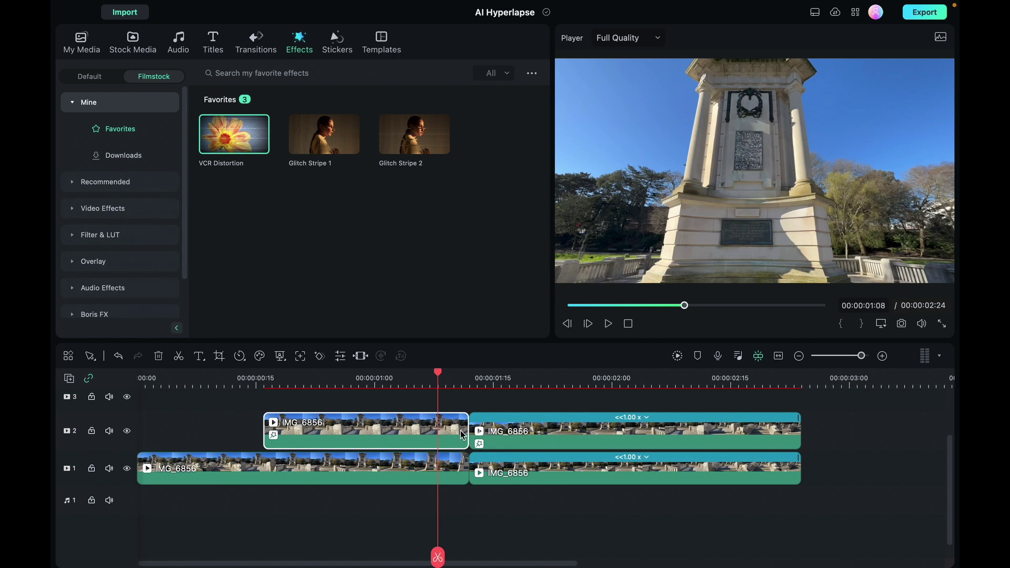
pyautogui.moveTo(463, 430); pyautogui.dragTo(437, 429)
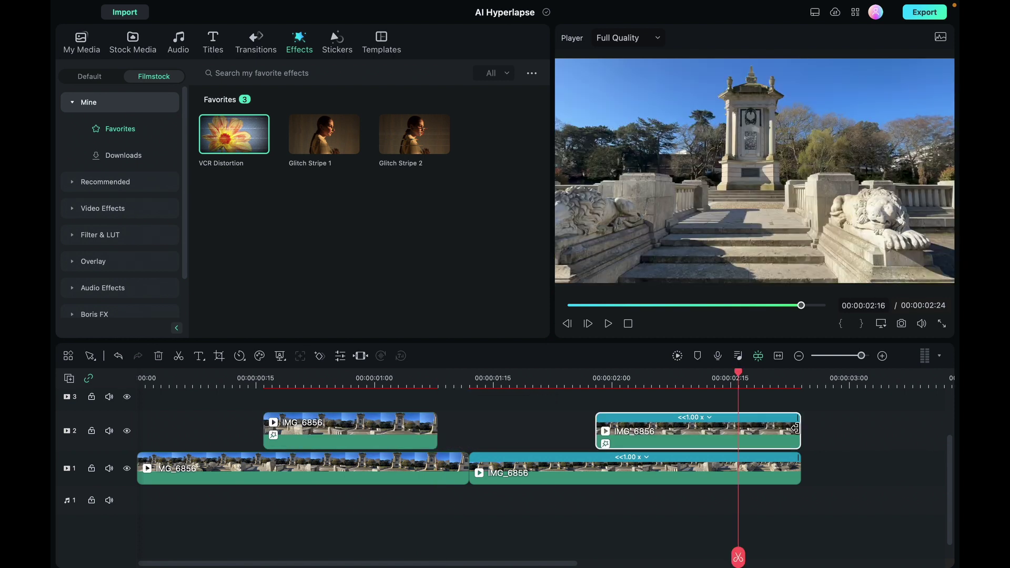
pyautogui.moveTo(795, 428); pyautogui.dragTo(738, 429)
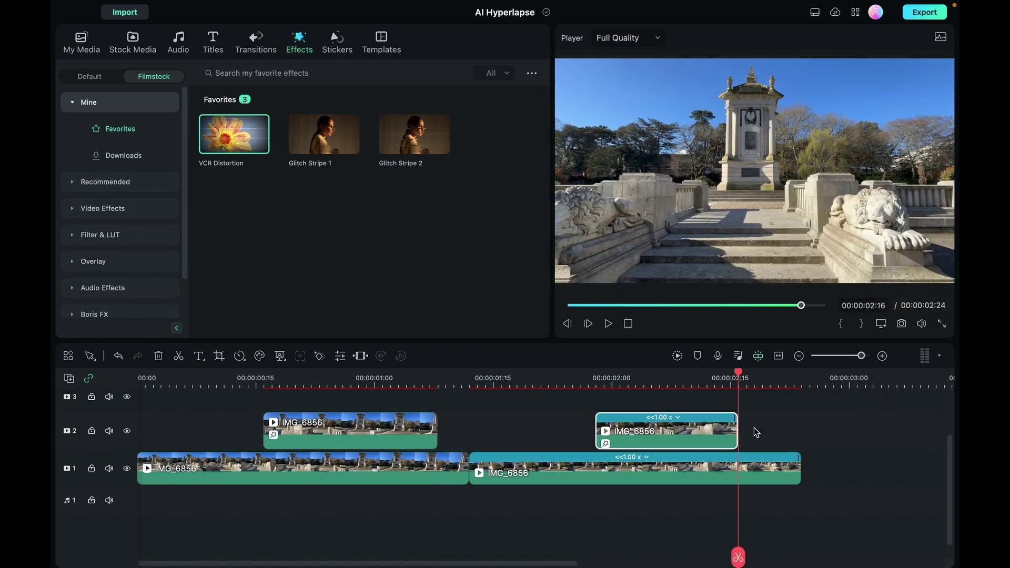
pyautogui.press('space')
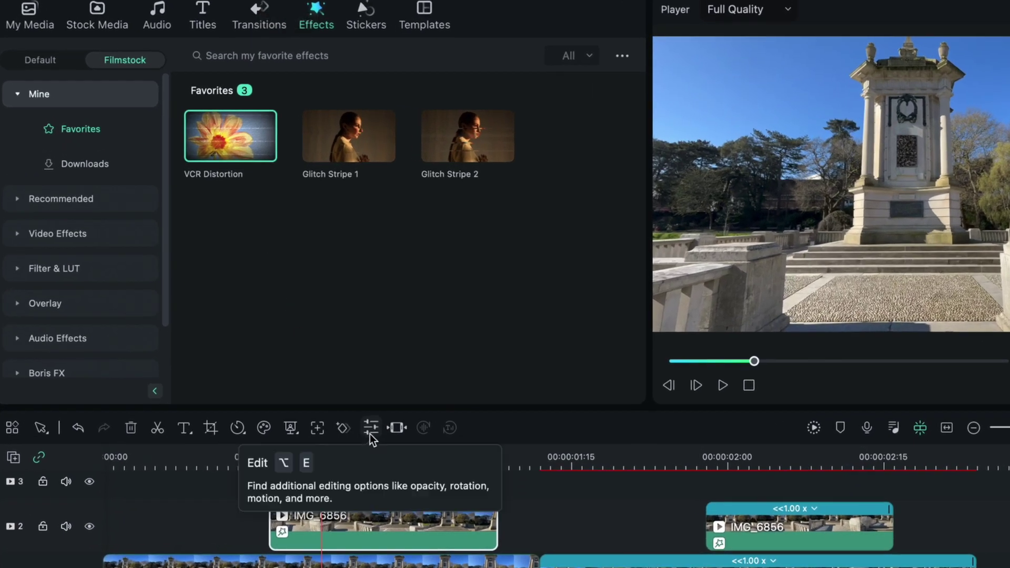
# Open the color settings of the first clip on track 2 and set the purple hue to about 50 in HSL.
pyautogui.click(264, 428)
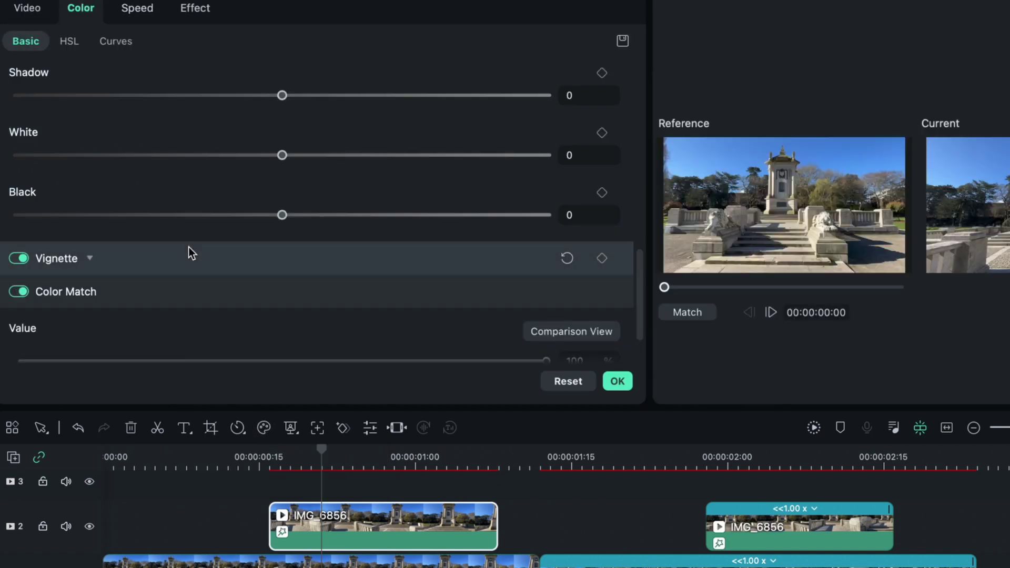
pyautogui.scroll(-1, 189, 247)
pyautogui.scroll(10, 188, 247)
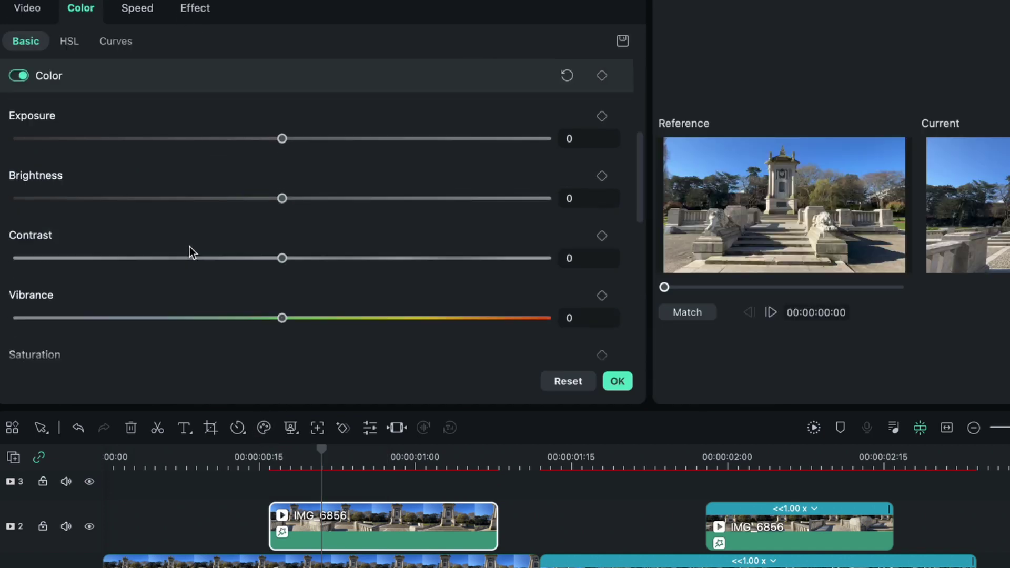
pyautogui.click(69, 41)
pyautogui.moveTo(16, 175); pyautogui.dragTo(420, 185)
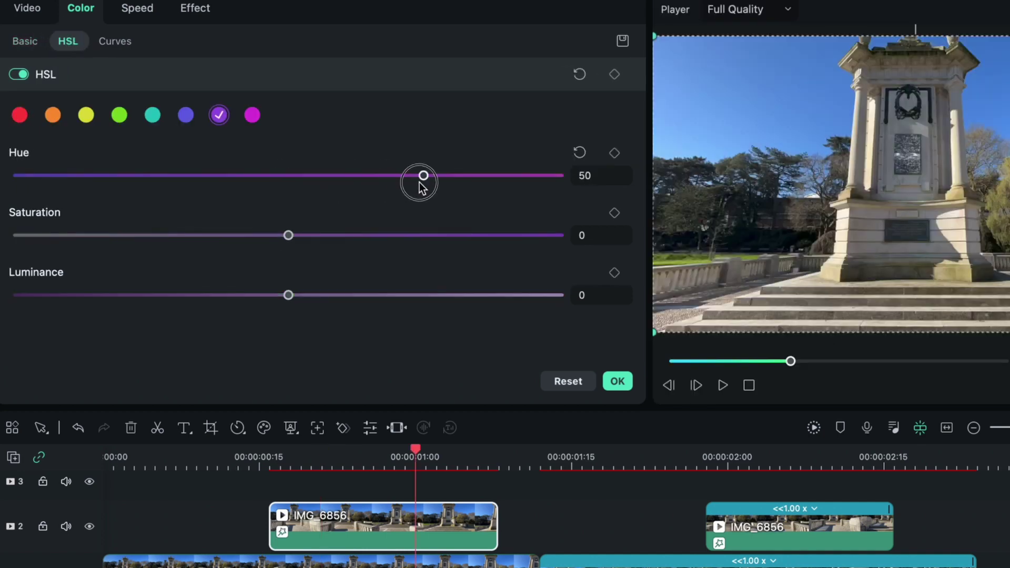
# Set the first track 2 clip's exposure to 37 and brightness to 18, and raise its contrast in the basic color settings.
pyautogui.click(25, 40)
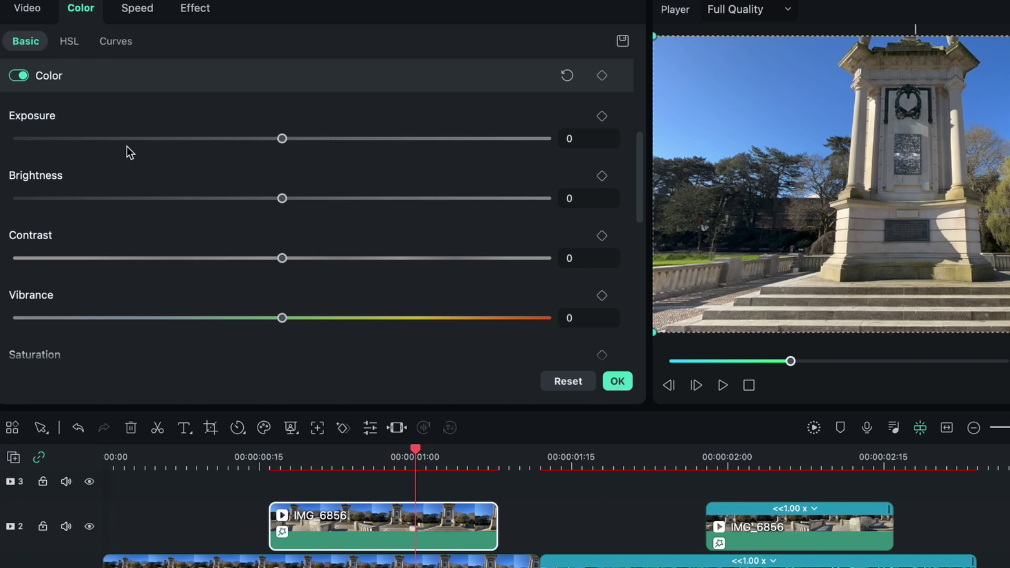
pyautogui.moveTo(289, 142); pyautogui.dragTo(379, 149)
pyautogui.moveTo(287, 201); pyautogui.dragTo(327, 208)
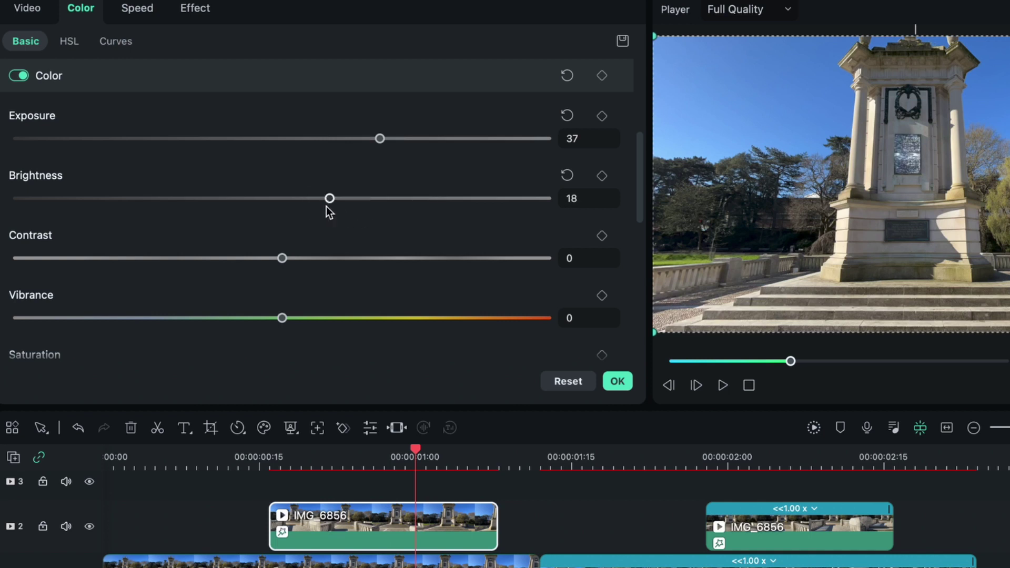
pyautogui.moveTo(287, 261); pyautogui.dragTo(425, 259)
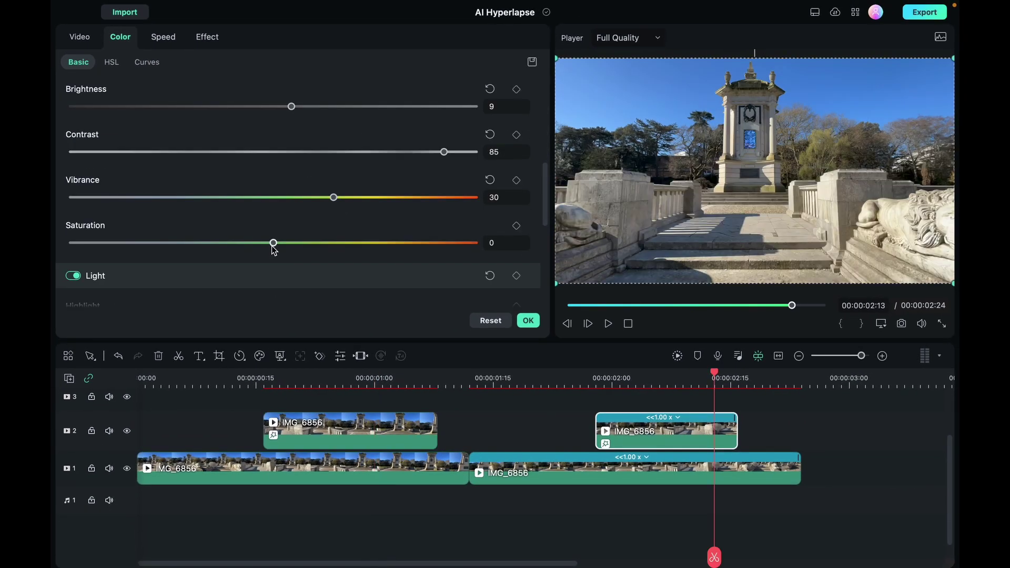
# Lower the saturation of the reversed clip on track 2 and close its color settings.
pyautogui.moveTo(272, 245); pyautogui.dragTo(166, 242)
pyautogui.scroll(-5, 234, 239)
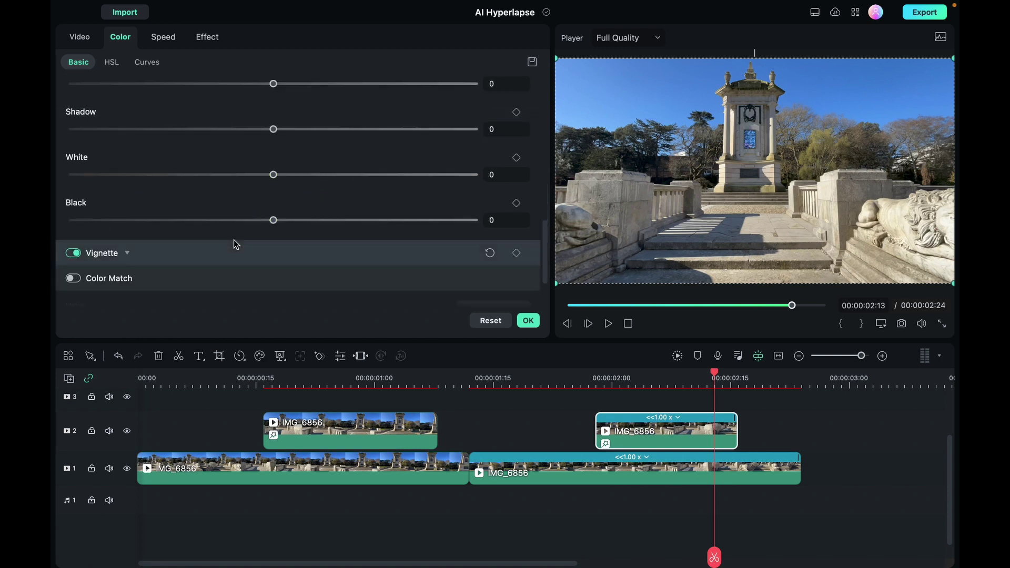
pyautogui.click(851, 447)
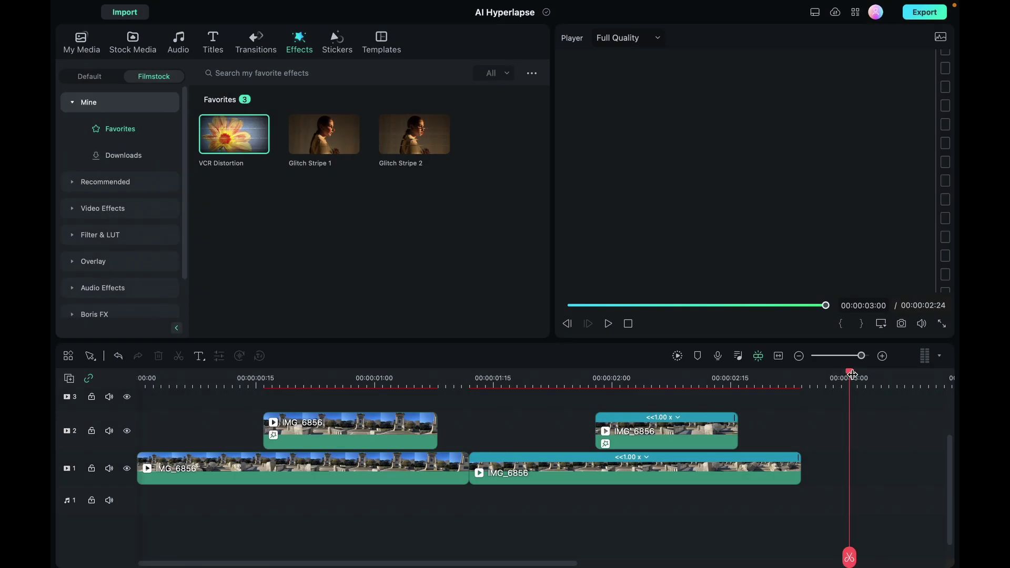
# Add the TV Glitch 01 - SFX sound effect to audio track 1 at the start of the timeline.
pyautogui.moveTo(851, 378); pyautogui.dragTo(75, 390)
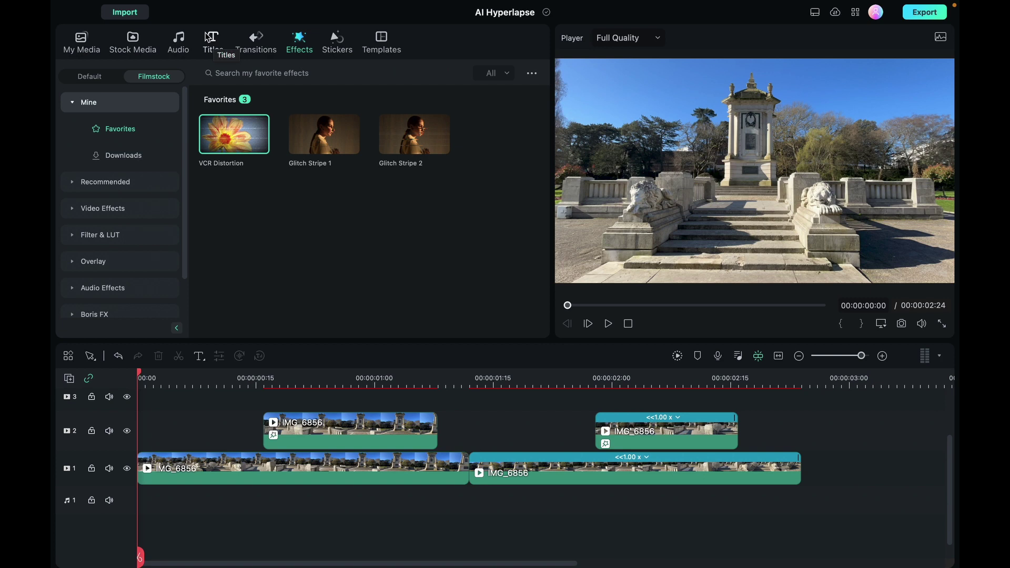
pyautogui.click(184, 37)
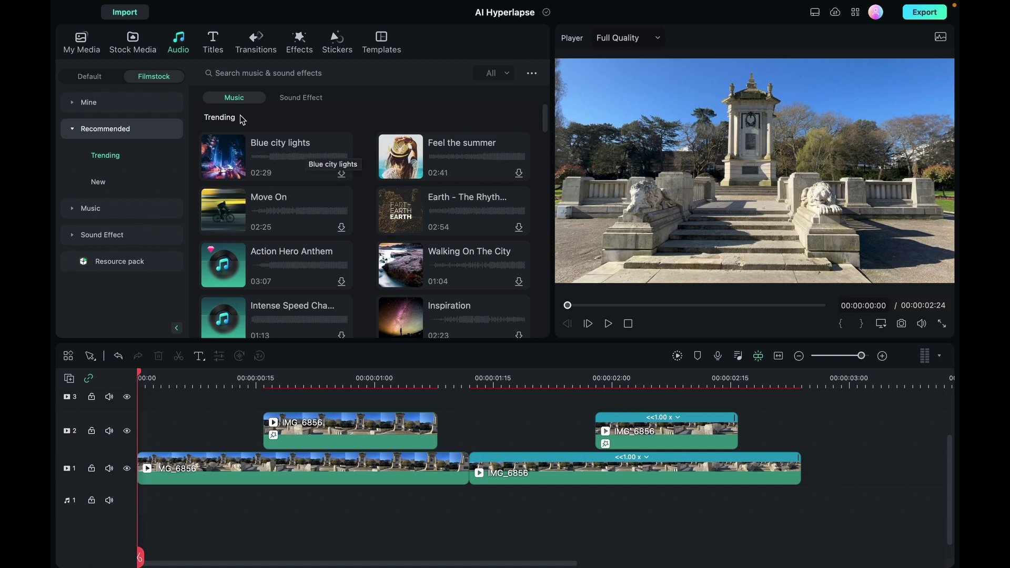
pyautogui.click(297, 97)
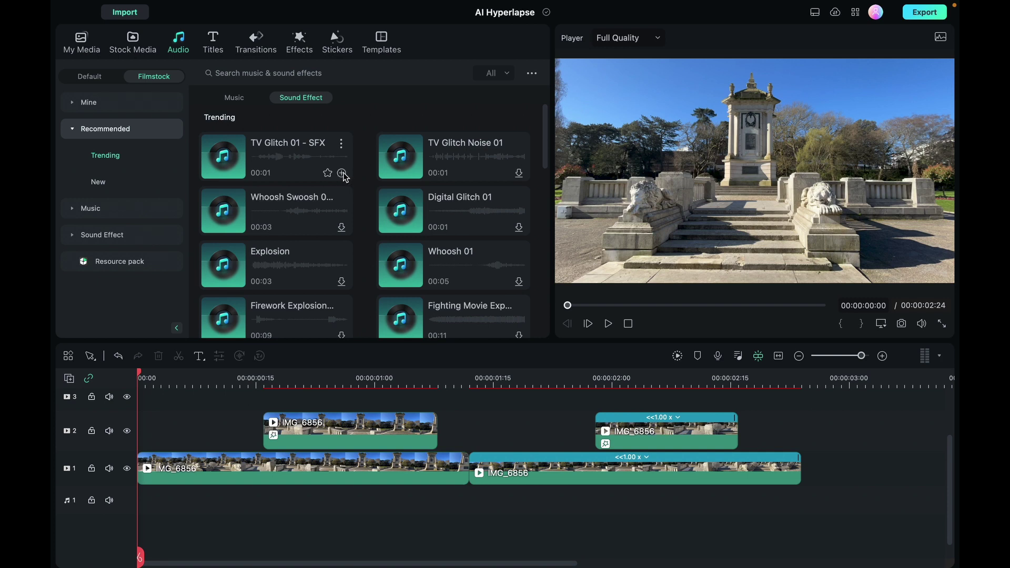
pyautogui.click(342, 174)
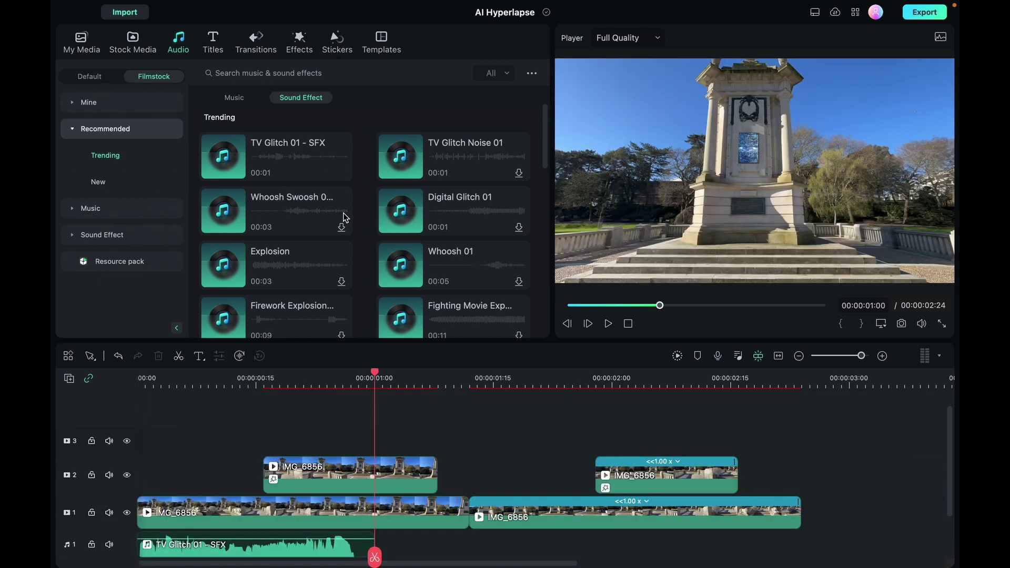
# Move the glitch sound under the first track 2 clip and trim it to end with that clip at 00:00:01:08.
pyautogui.scroll(-3, 483, 430)
pyautogui.moveTo(252, 488); pyautogui.dragTo(377, 488)
pyautogui.press('Delete')
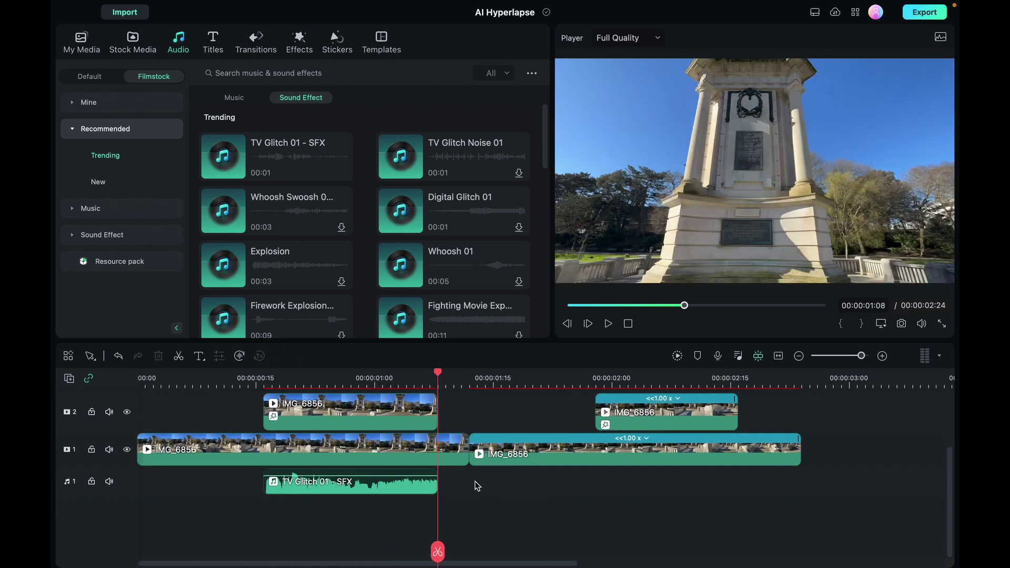
pyautogui.moveTo(441, 375); pyautogui.dragTo(595, 375)
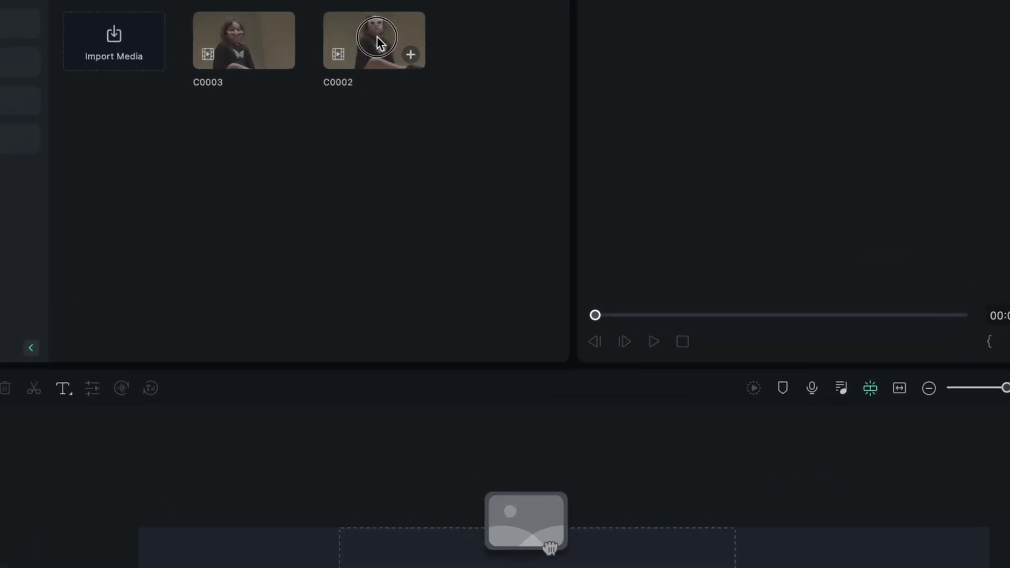
# Place clip C0002 at the start of the new project's timeline, keeping the 1920X1080 25.00fps project settings.
pyautogui.click(369, 25)
pyautogui.moveTo(368, 25); pyautogui.dragTo(62, 553)
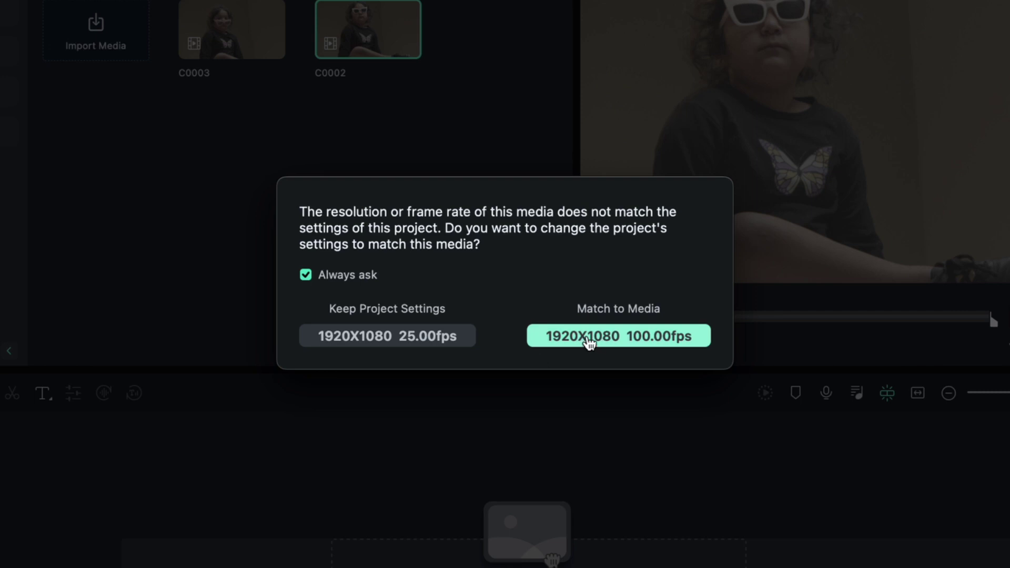
pyautogui.click(398, 339)
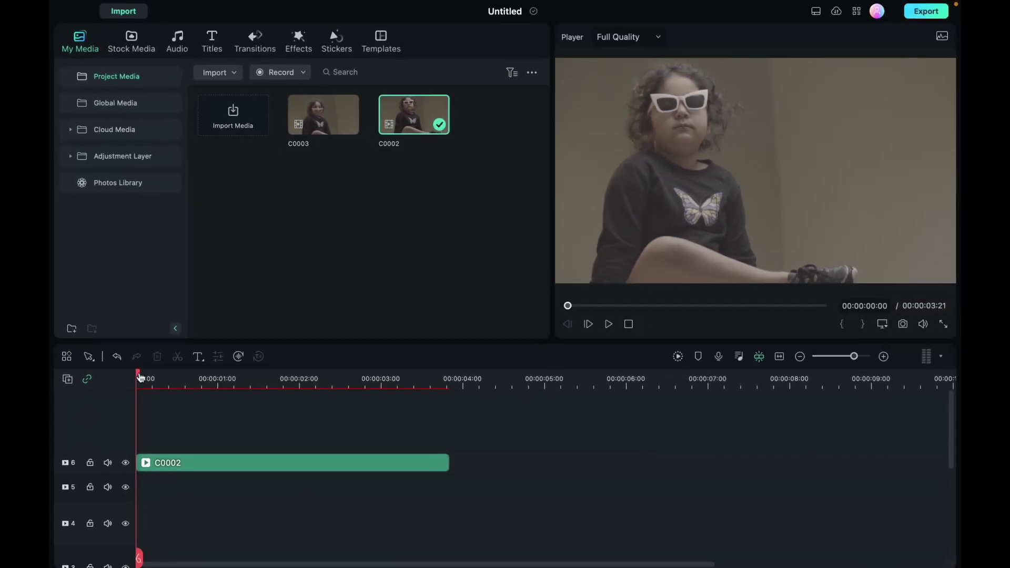
# Play through clip C0002 to find the cut point and trim its end to 00:00:01:15.
pyautogui.press('space')
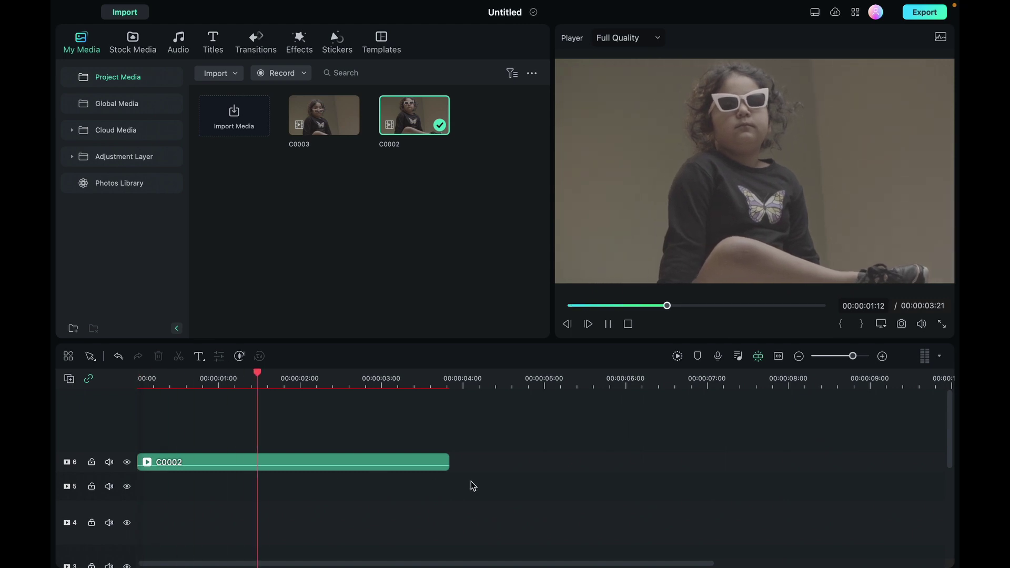
pyautogui.press('space')
pyautogui.press('Left')
pyautogui.press('Left')
pyautogui.press('Left')
pyautogui.press('Left')
pyautogui.press('Left')
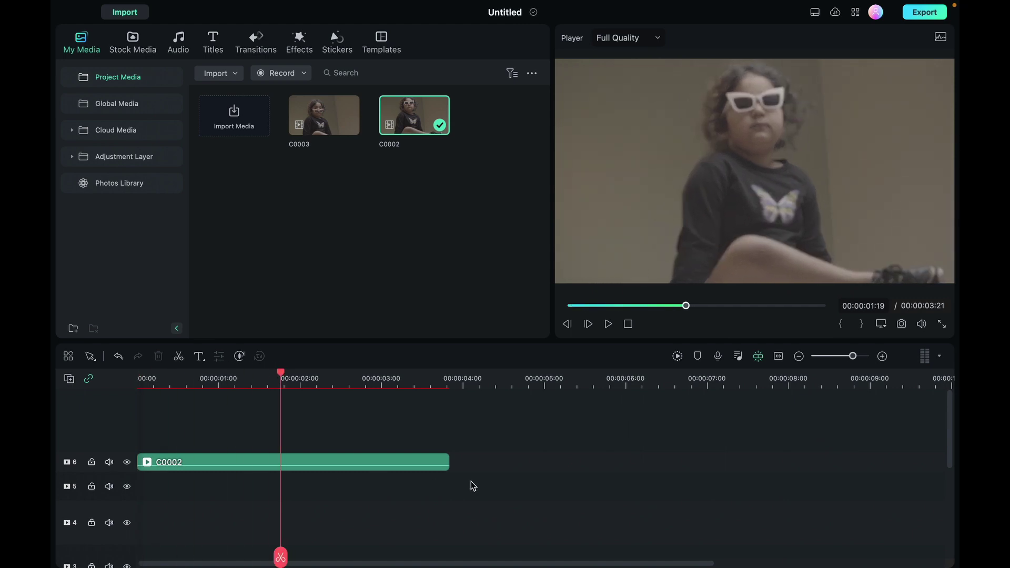
pyautogui.press('Left')
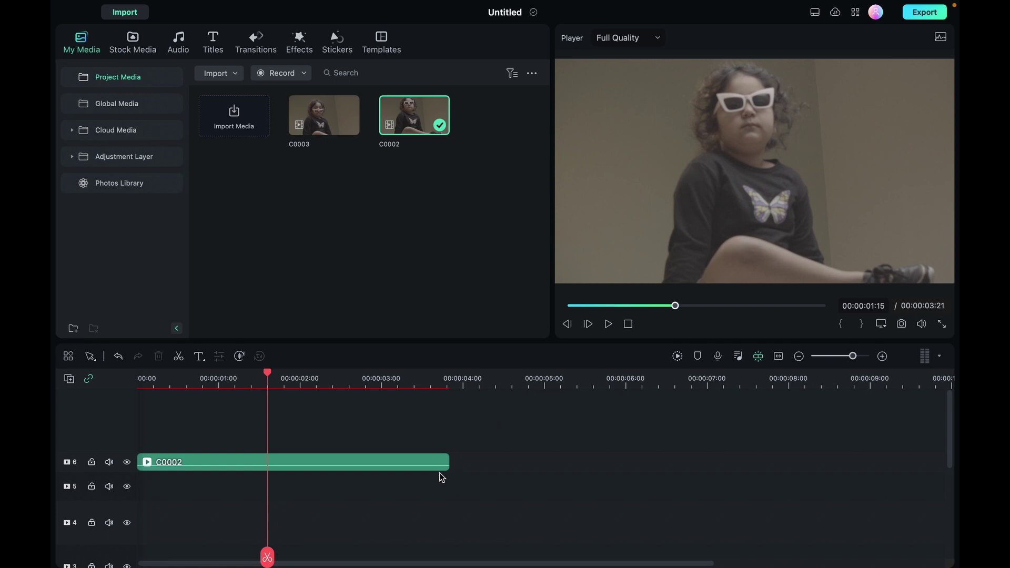
pyautogui.moveTo(448, 463); pyautogui.dragTo(268, 462)
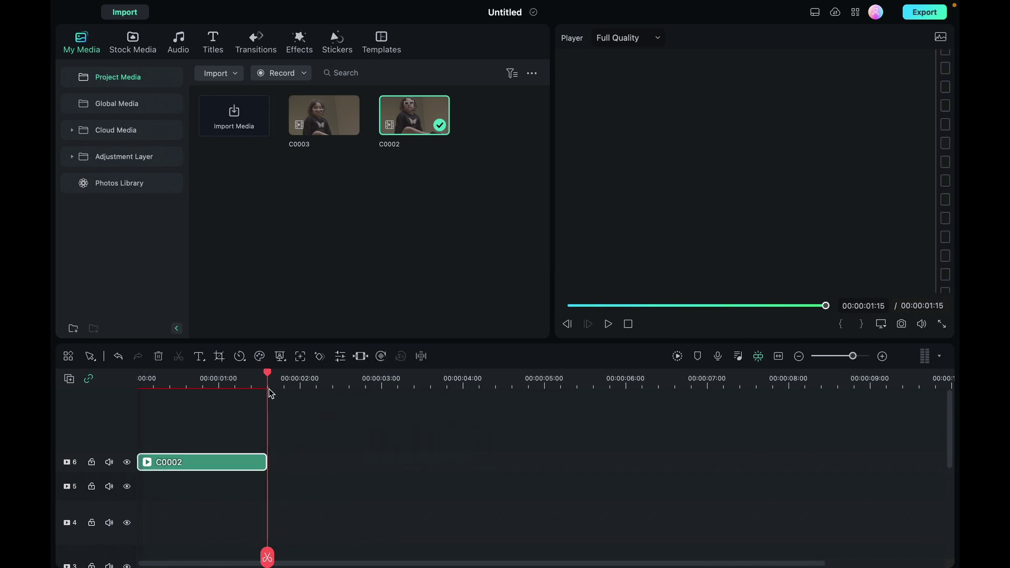
# Slow clip C0002 down to 0.25 X speed.
pyautogui.moveTo(225, 379); pyautogui.dragTo(183, 393)
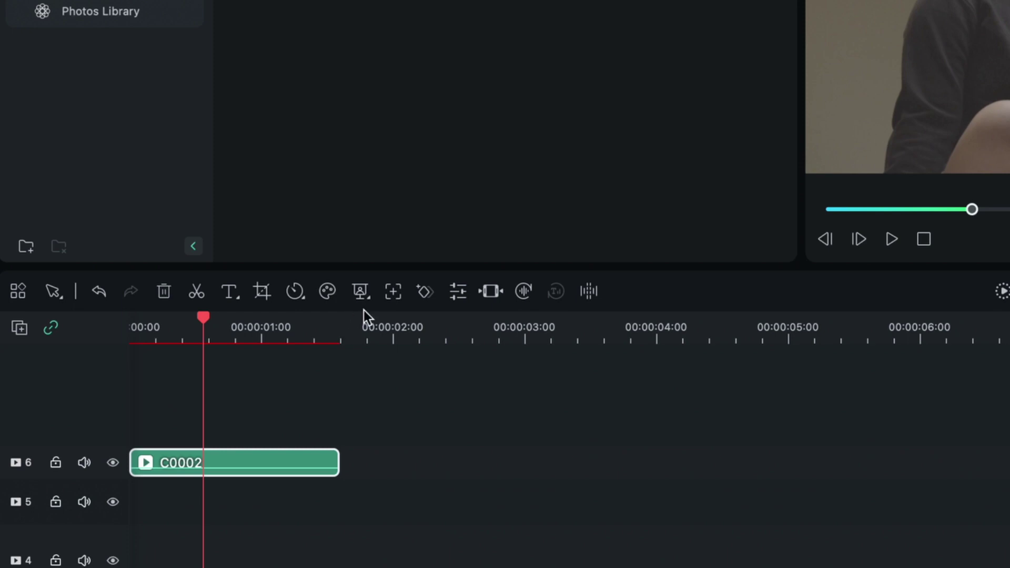
pyautogui.click(303, 296)
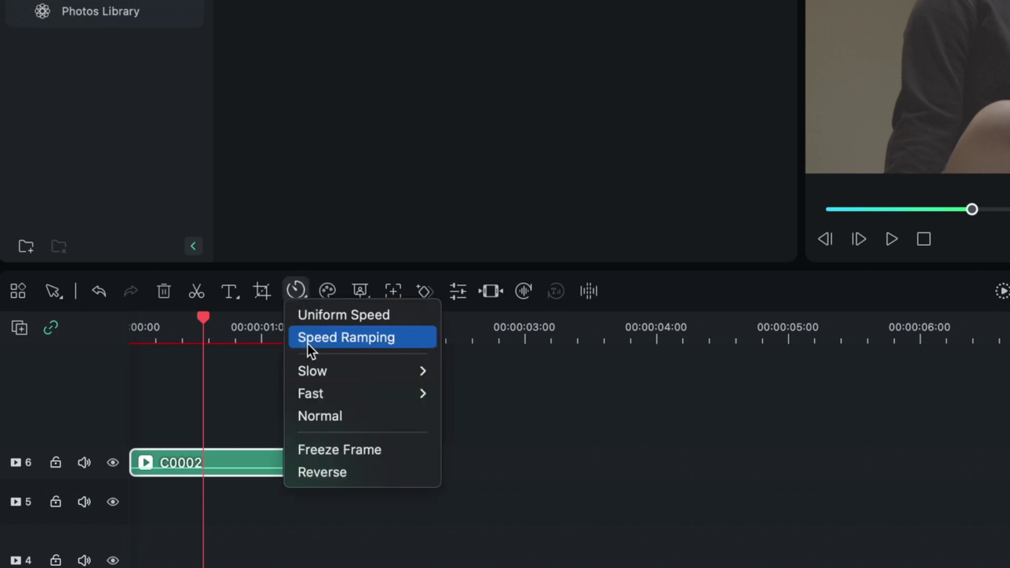
pyautogui.moveTo(333, 374)
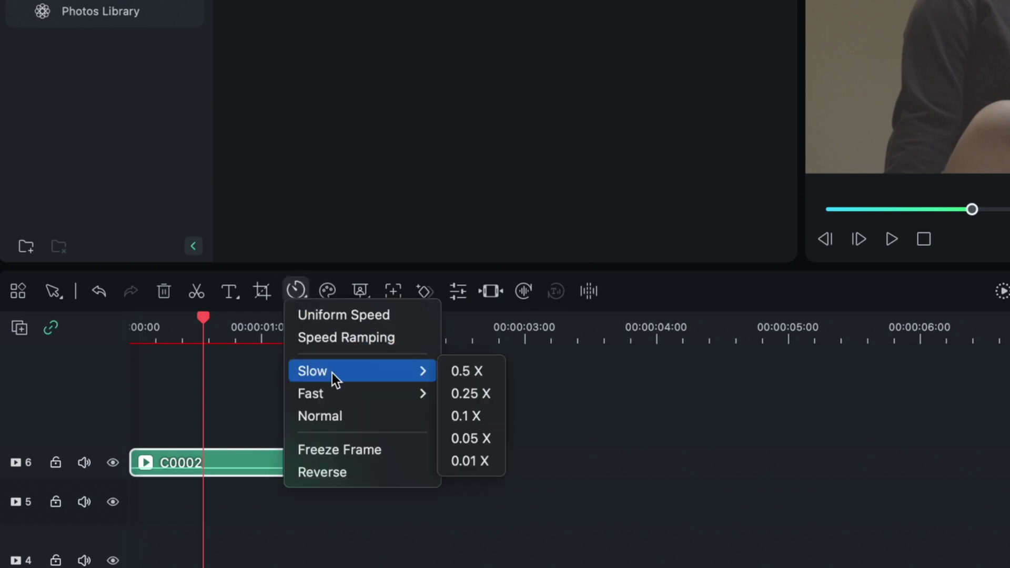
pyautogui.click(487, 400)
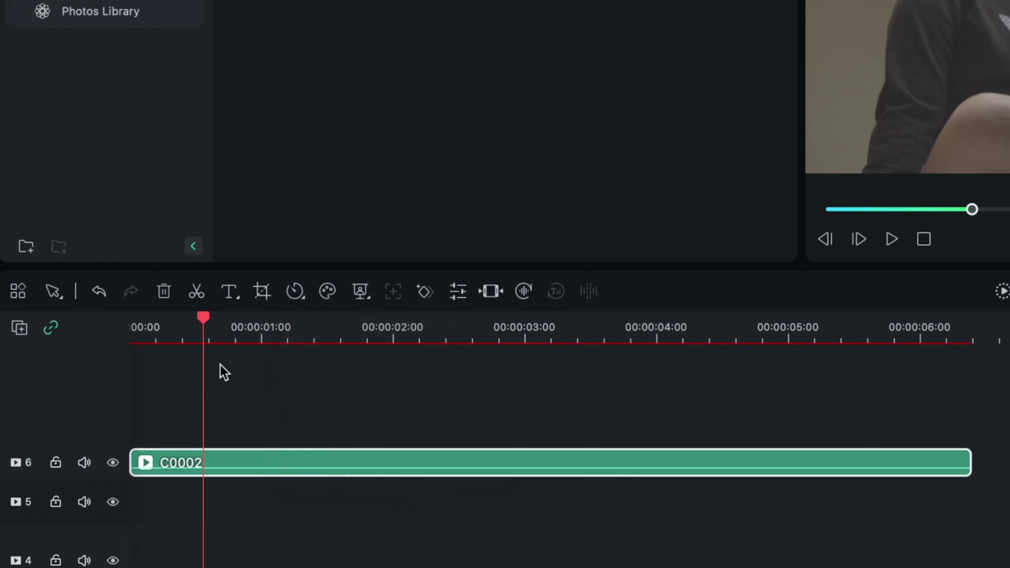
# Preview the slowed clip from the start and trim its end to 00:00:04:15.
pyautogui.moveTo(206, 327); pyautogui.dragTo(115, 327)
pyautogui.press('space')
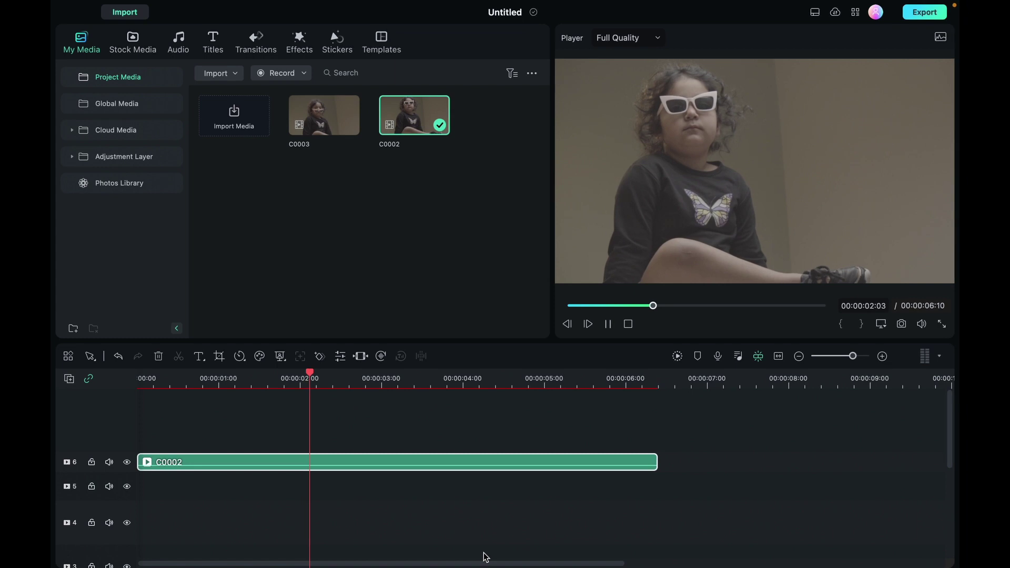
pyautogui.press('space')
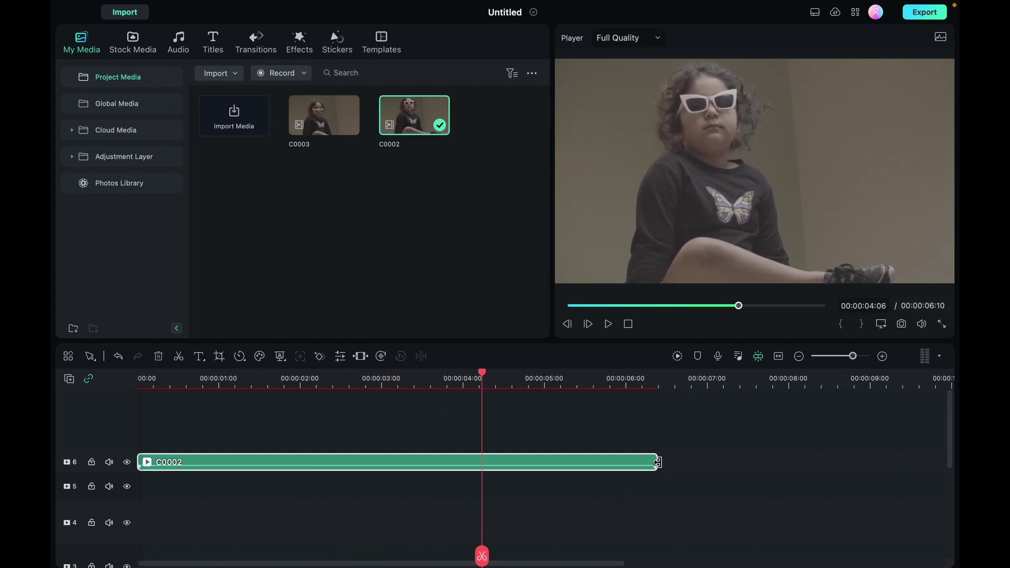
pyautogui.moveTo(657, 462); pyautogui.dragTo(515, 464)
# Save the project as AR in the CLIP folder.
pyautogui.press('super+s')
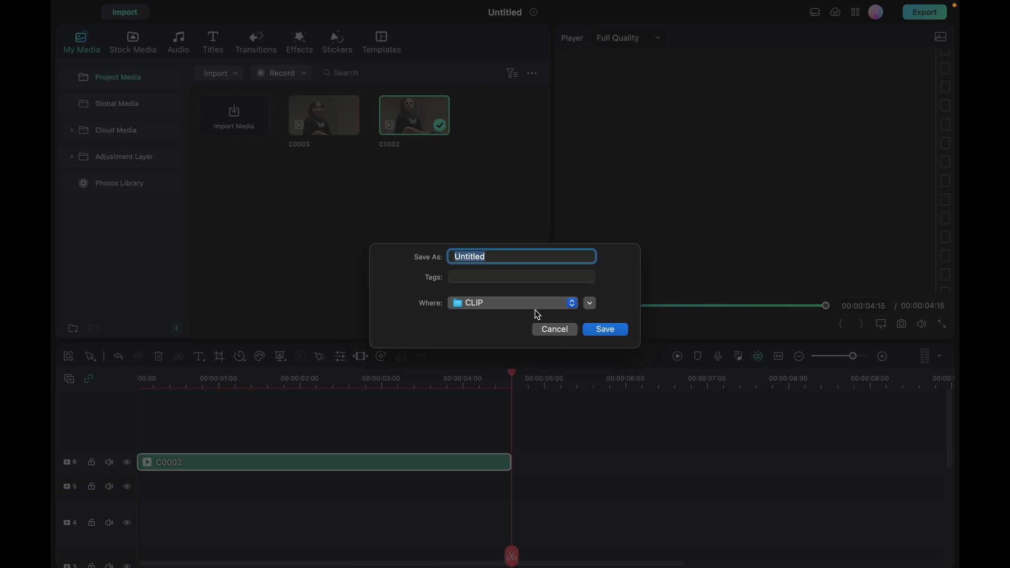
pyautogui.write('AR')
pyautogui.press('Return')
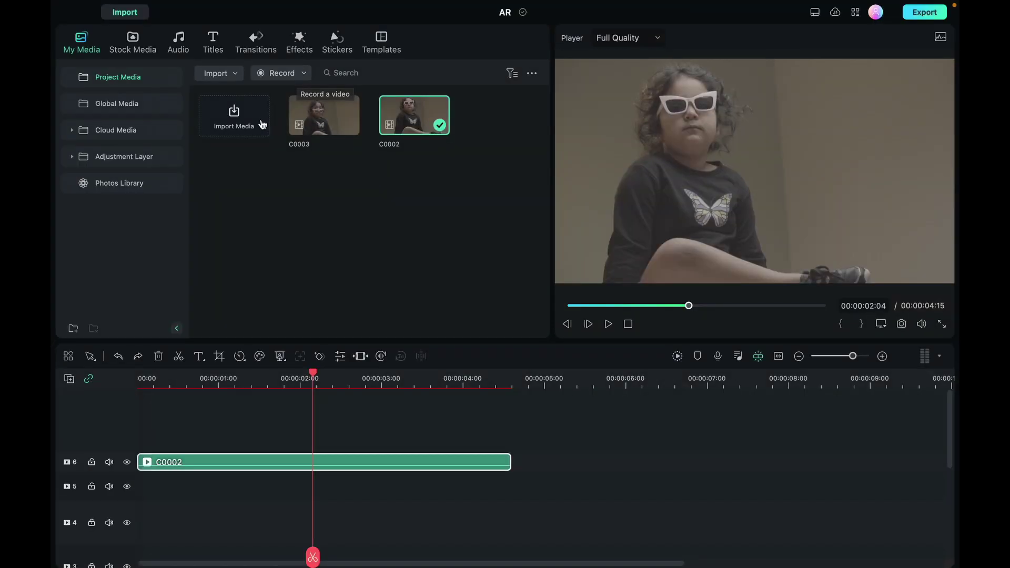
# Apply the black-and-white film color preset to clip C0002 and check the look at a further point in the clip.
pyautogui.click(265, 356)
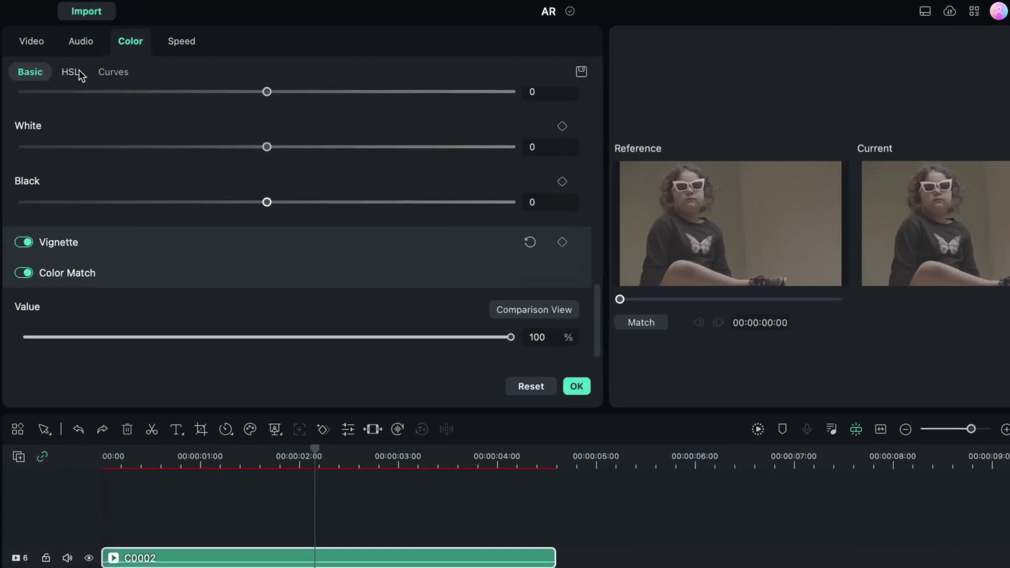
pyautogui.scroll(10, 323, 260)
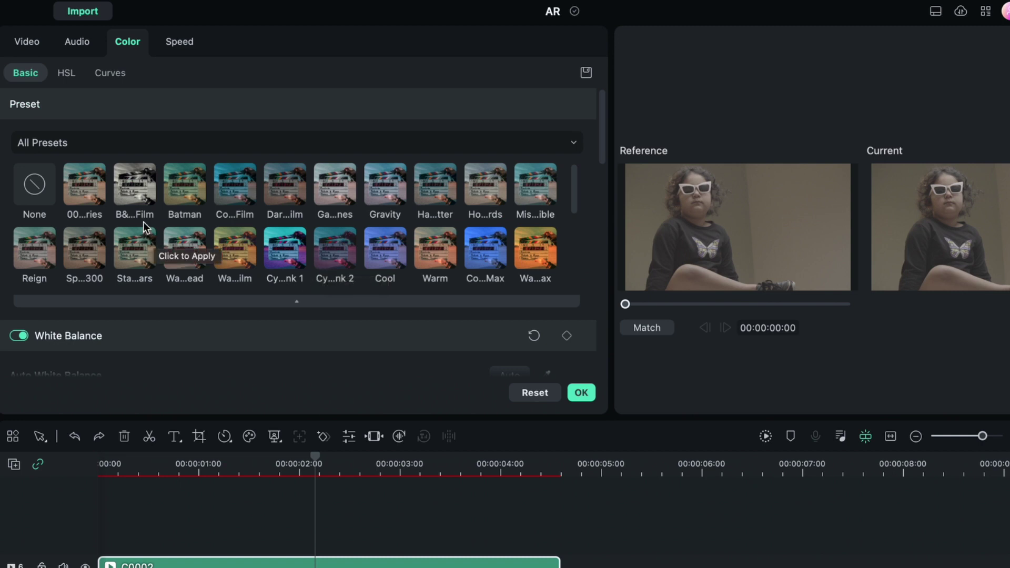
pyautogui.click(131, 184)
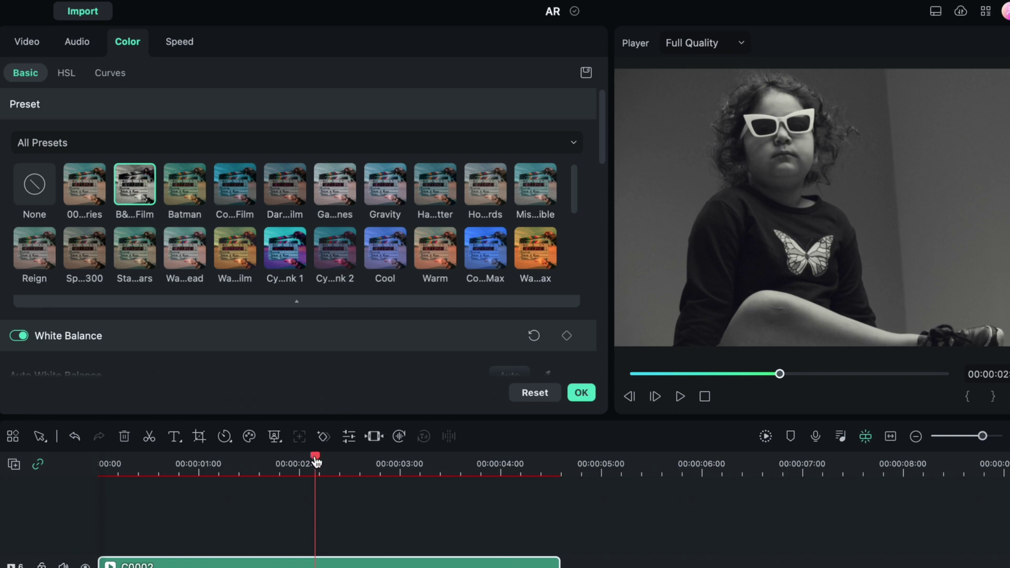
pyautogui.moveTo(316, 461); pyautogui.dragTo(372, 505)
# Duplicate the C0002 clip onto track 7, aligned with the original, and return the playhead to the start.
pyautogui.moveTo(273, 565); pyautogui.dragTo(274, 547)
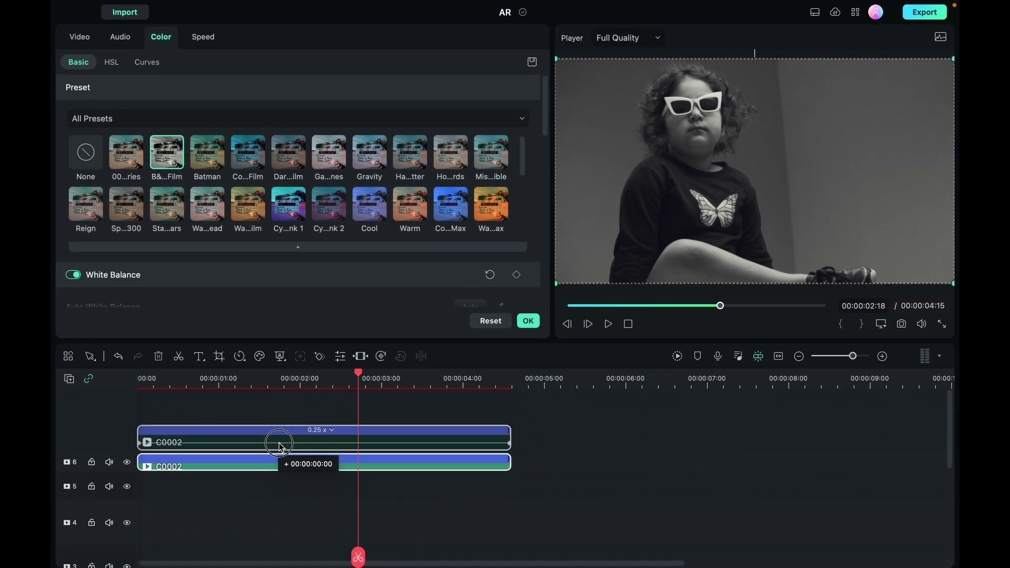
pyautogui.moveTo(279, 446); pyautogui.dragTo(284, 441)
pyautogui.moveTo(511, 378); pyautogui.dragTo(117, 374)
# Enable Smart Cutout on the track 7 copy of C0002 and open the cutout editor.
pyautogui.click(229, 435)
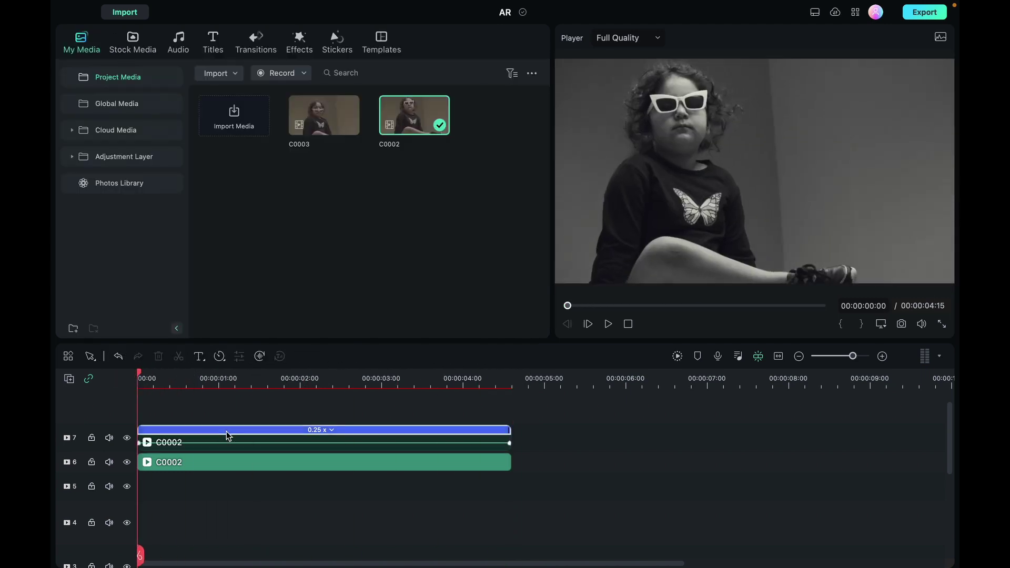
pyautogui.click(230, 443)
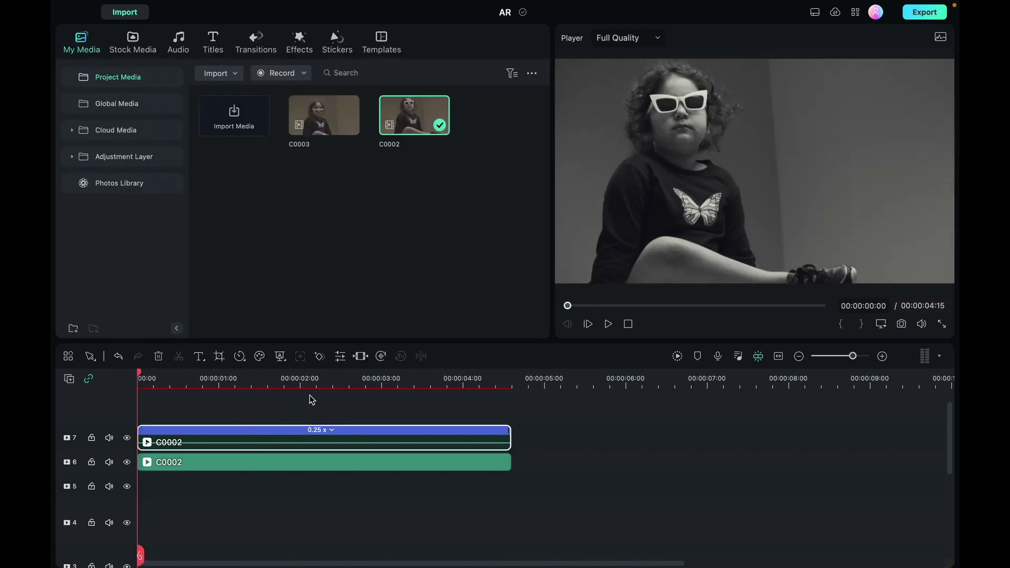
pyautogui.click(340, 358)
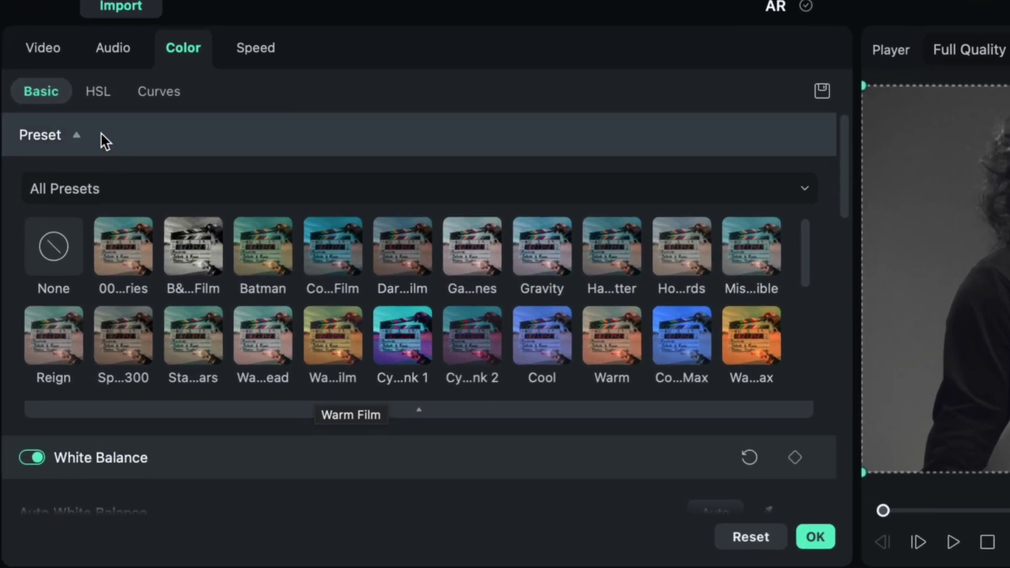
pyautogui.click(55, 44)
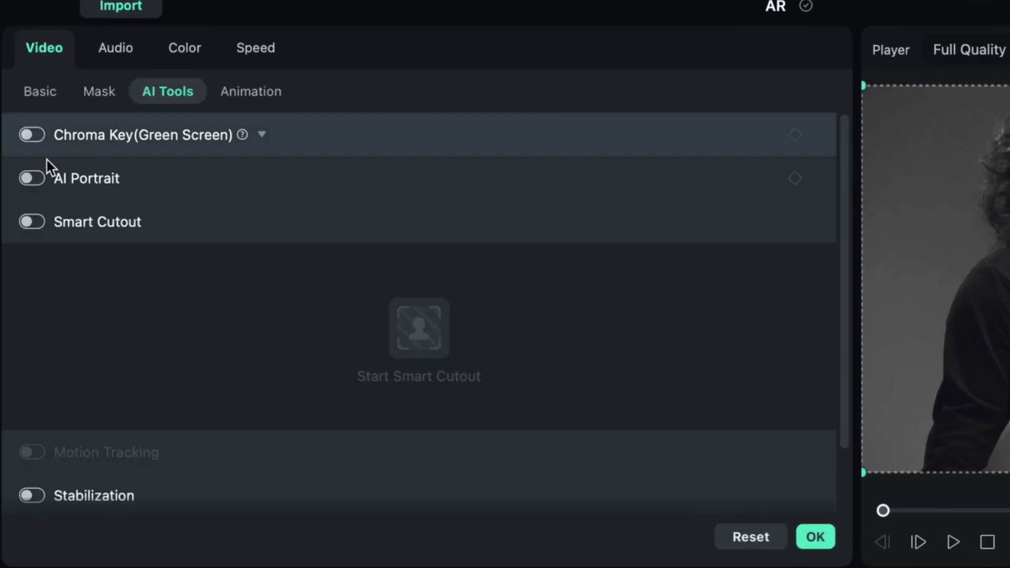
pyautogui.click(32, 222)
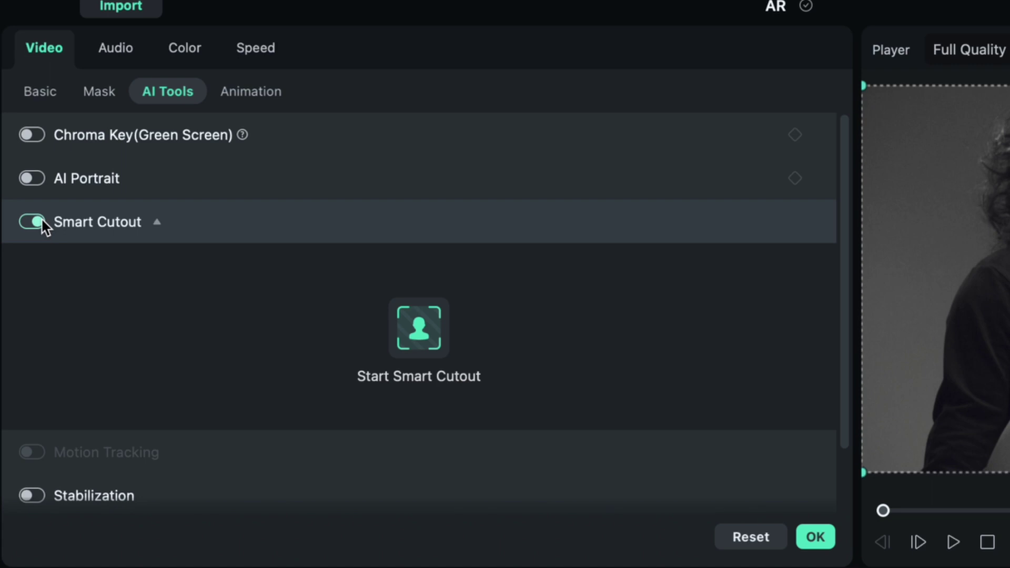
pyautogui.click(420, 332)
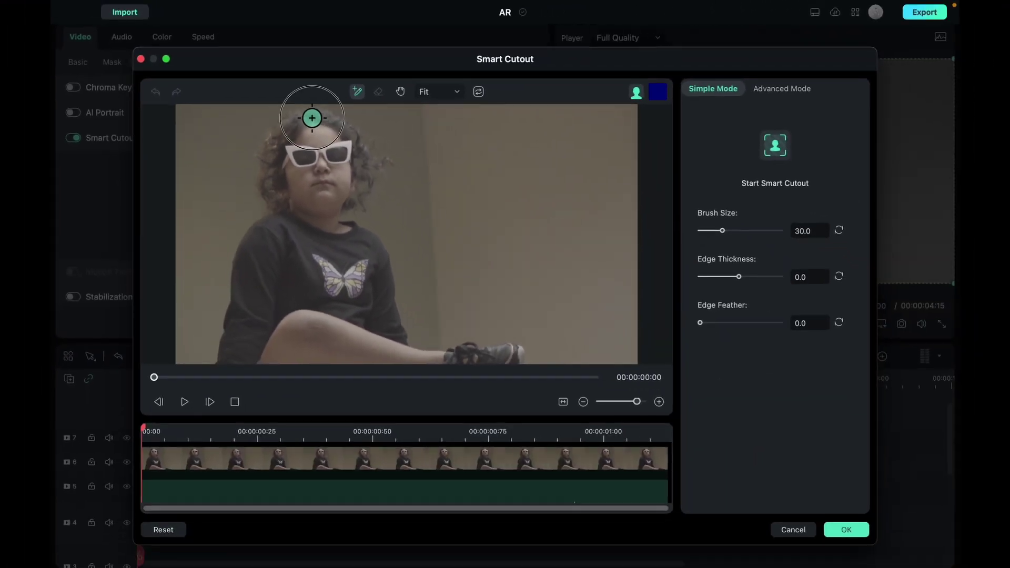
# Brush over the girl from head to legs to select her and set the cutout's edge feather to 11.5.
pyautogui.moveTo(448, 180); pyautogui.dragTo(426, 221)
pyautogui.moveTo(302, 138)
pyautogui.mouseDown()
pyautogui.moveTo(320, 180)
pyautogui.moveTo(309, 292)
pyautogui.moveTo(324, 338)
pyautogui.moveTo(353, 358)
pyautogui.mouseUp()
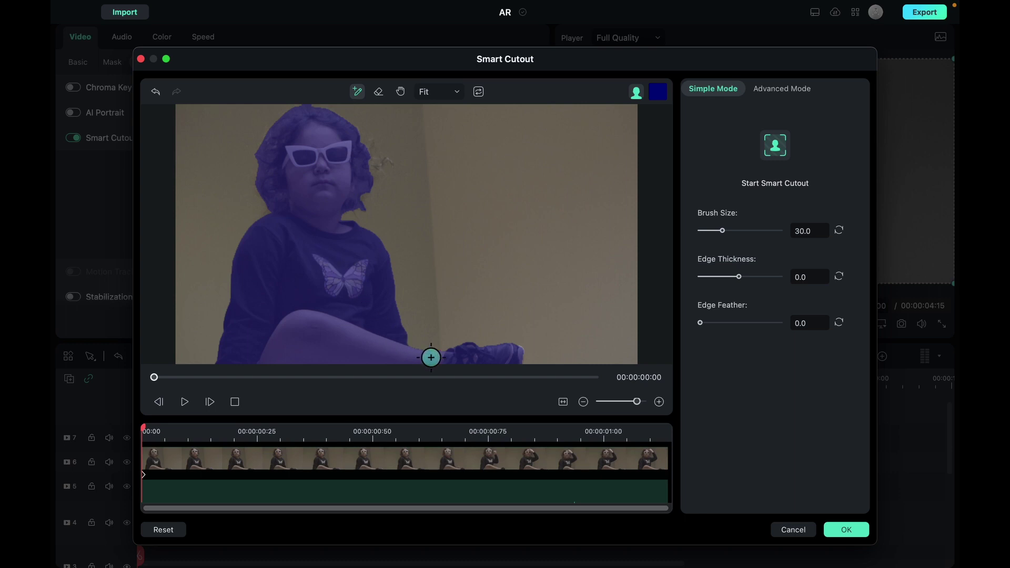
pyautogui.moveTo(701, 328); pyautogui.dragTo(733, 330)
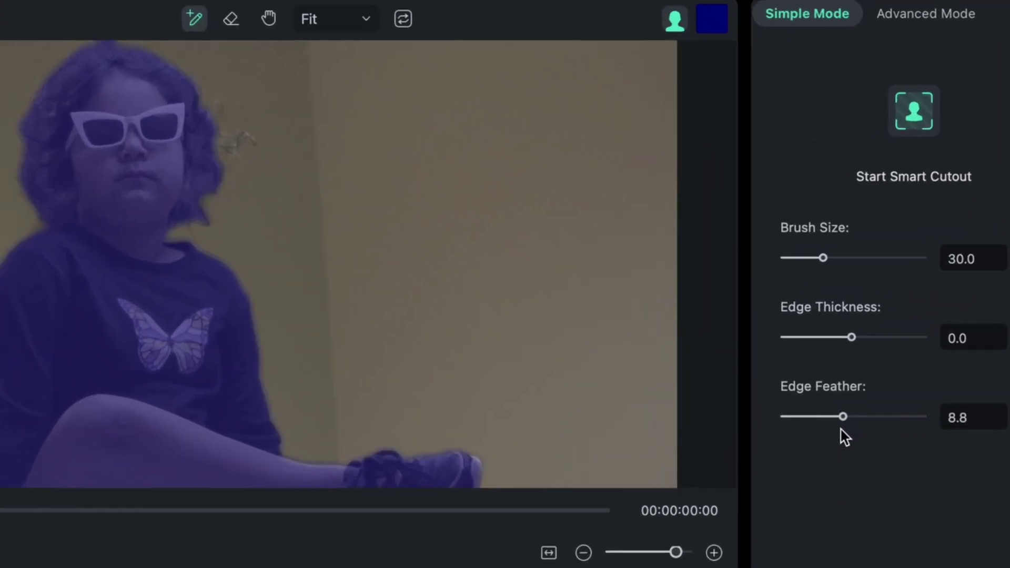
pyautogui.moveTo(843, 417)
pyautogui.mouseDown()
pyautogui.moveTo(891, 418)
pyautogui.moveTo(858, 419)
pyautogui.mouseUp()
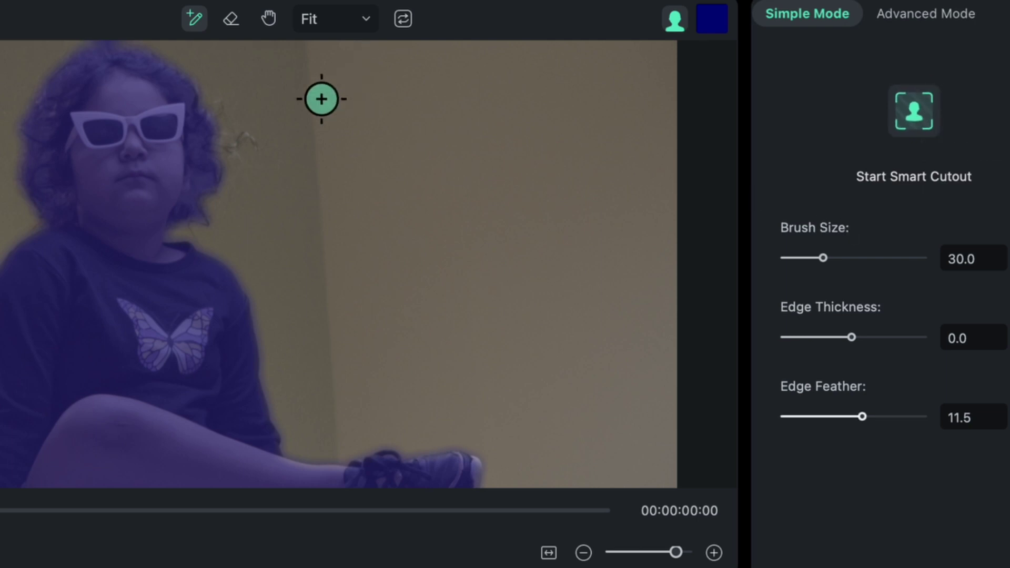
# Add the missed hair beside her face with a brush size of 6.2 and run the Smart Cutout across the clip.
pyautogui.moveTo(819, 261); pyautogui.dragTo(789, 259)
pyautogui.moveTo(219, 147); pyautogui.dragTo(252, 147)
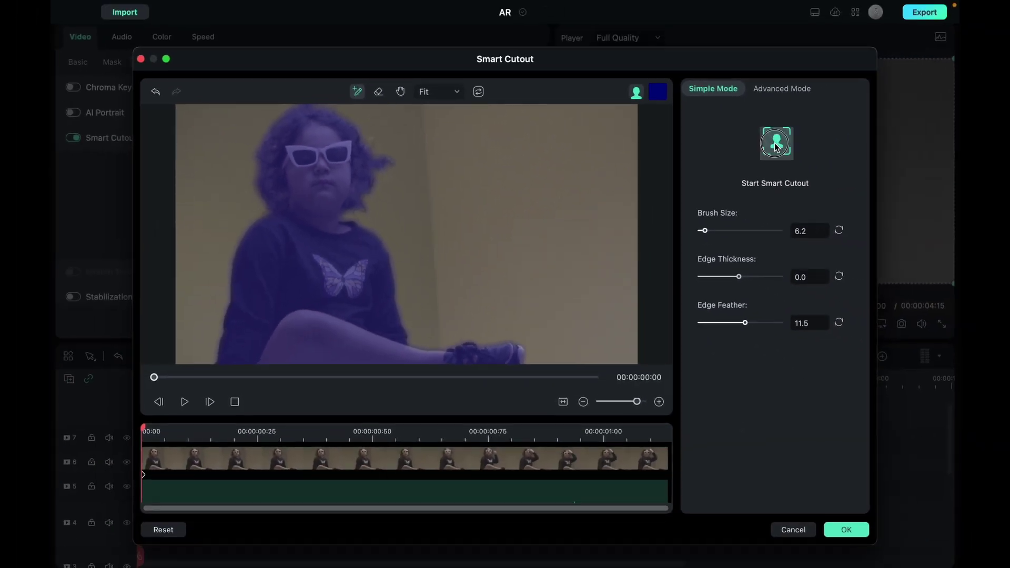
pyautogui.click(914, 111)
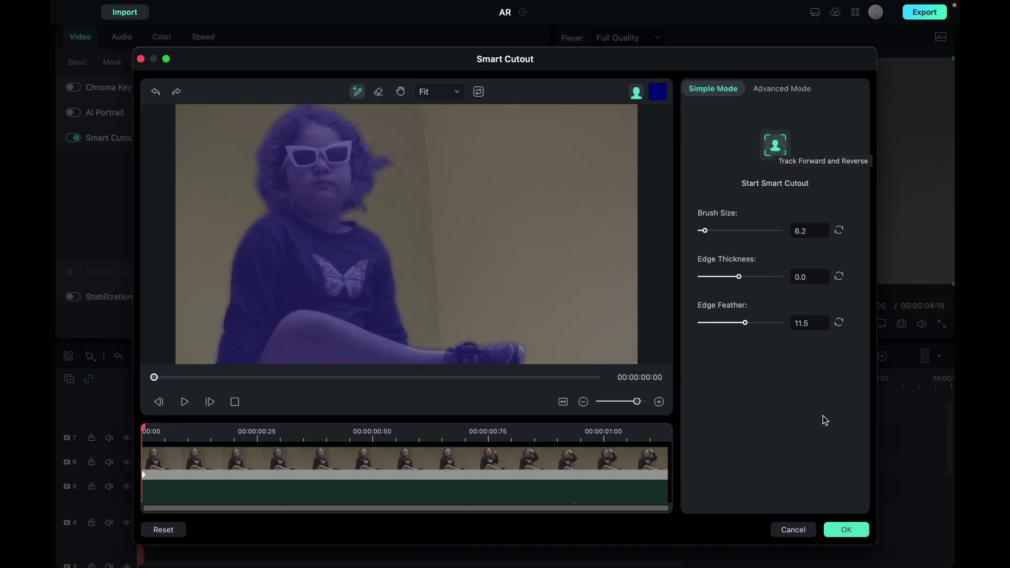
# Apply the cutout to the track 7 copy and check it by hiding and reshowing tracks 7 and 6 in turn.
pyautogui.click(846, 529)
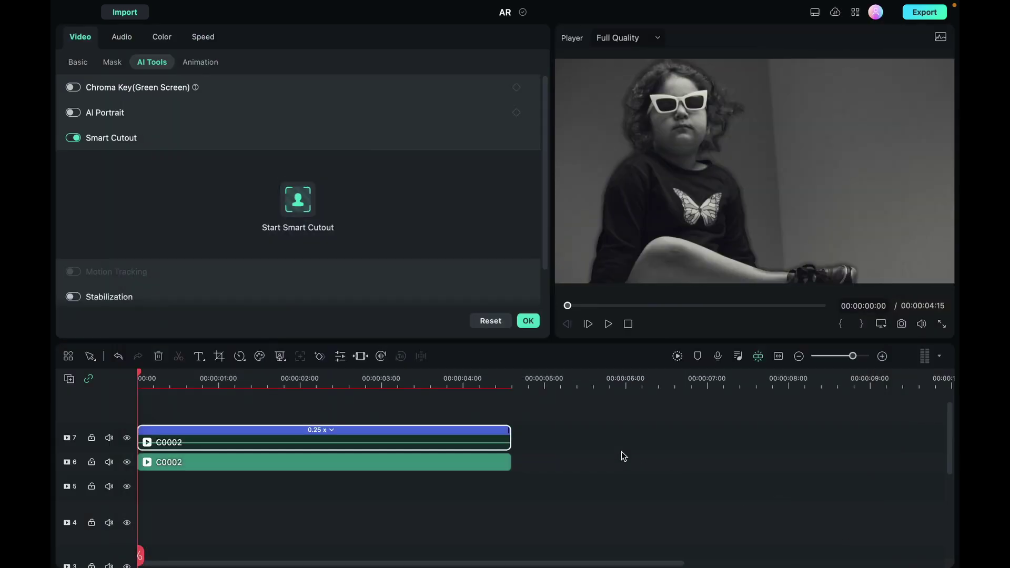
pyautogui.click(127, 438)
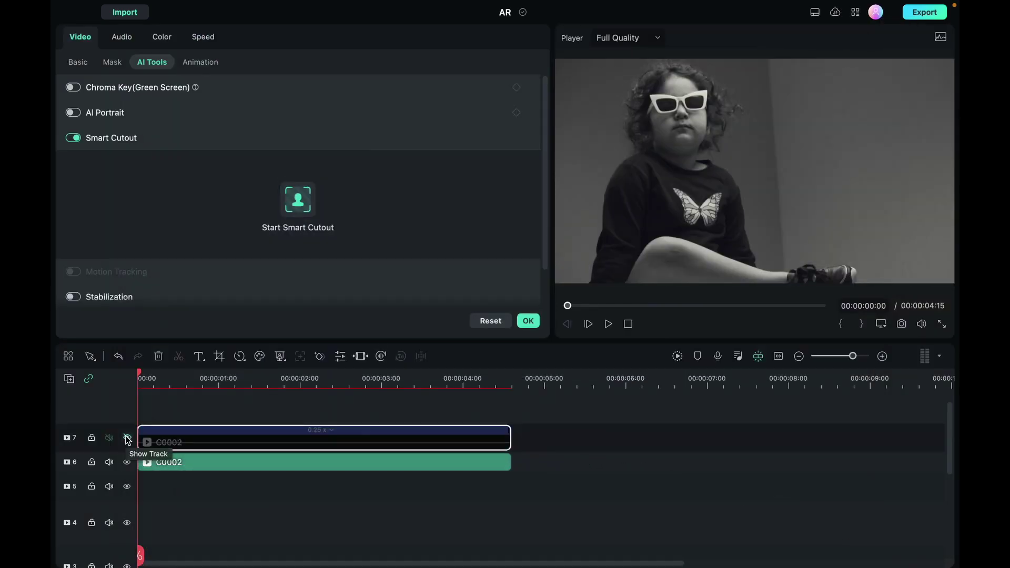
pyautogui.click(127, 438)
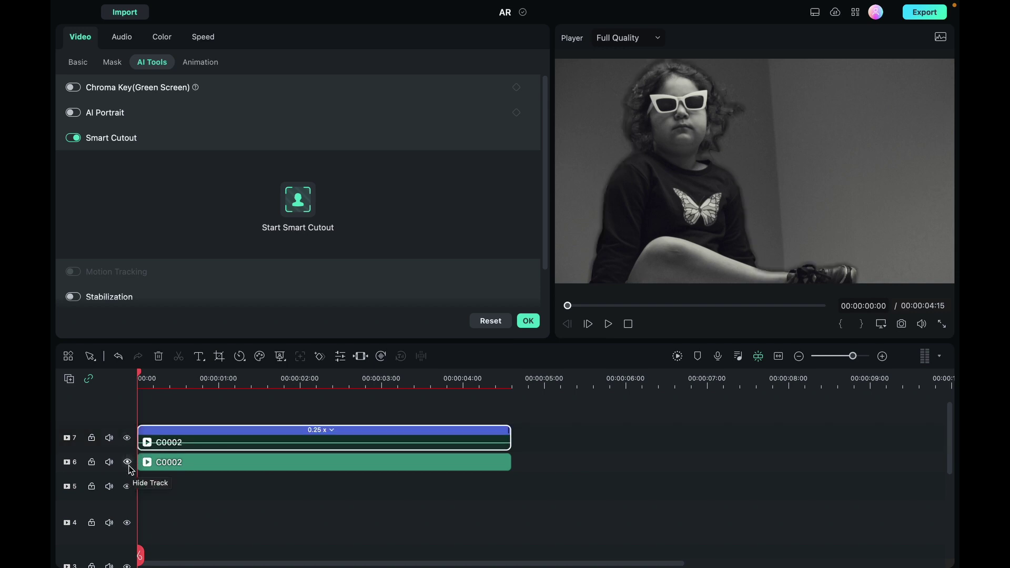
pyautogui.click(127, 463)
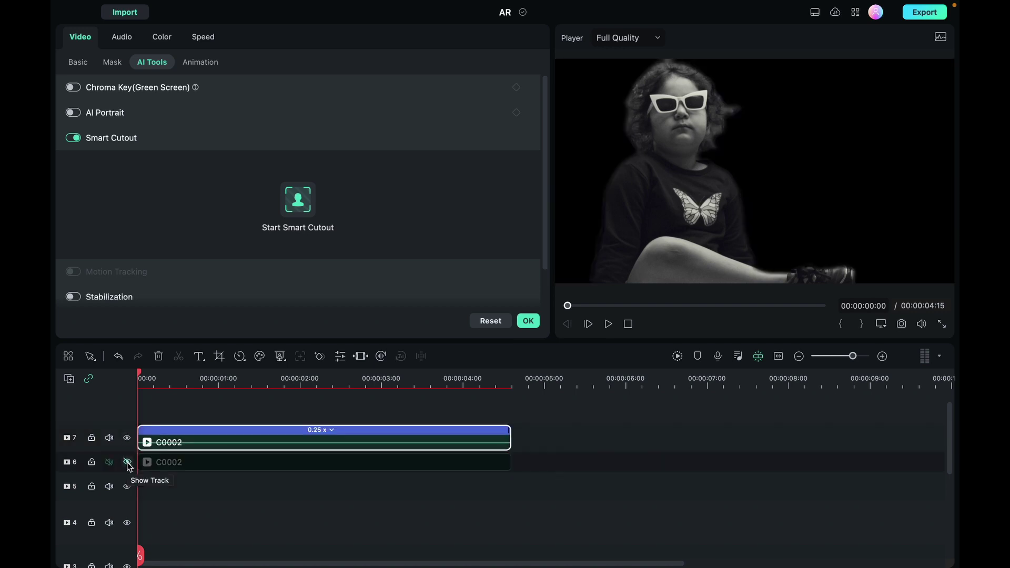
pyautogui.click(127, 463)
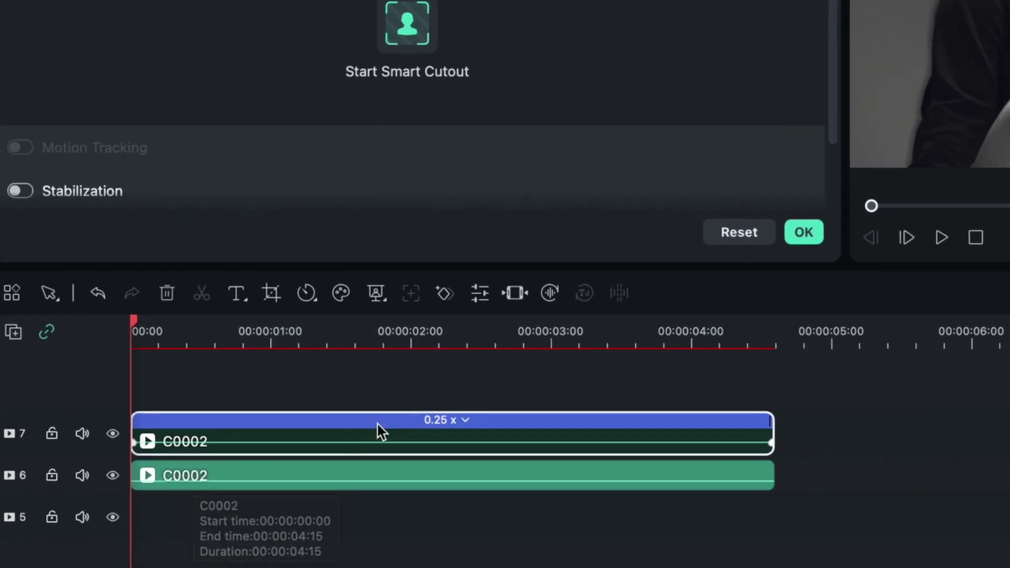
# Move the girl cutout clip up to track 8 and duplicate the track 6 C0002 clip onto track 7, aligned at the start.
pyautogui.click(377, 425)
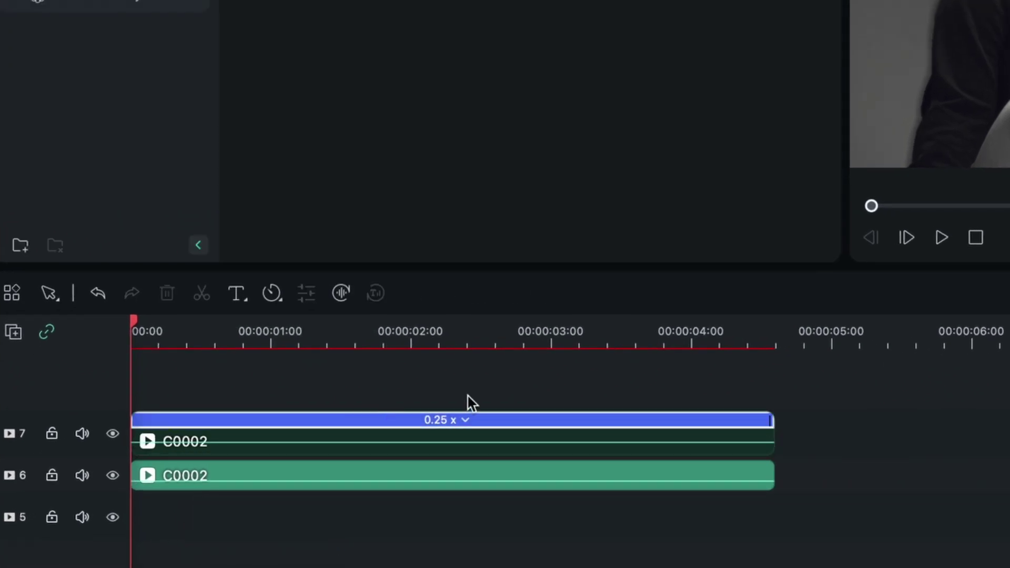
pyautogui.click(467, 401)
pyautogui.click(377, 438)
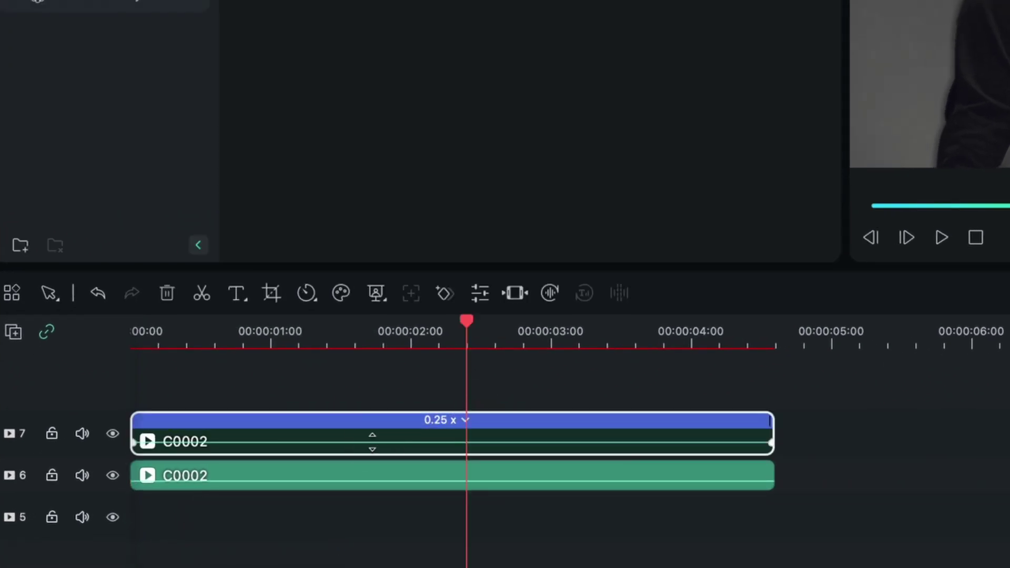
pyautogui.moveTo(380, 436); pyautogui.dragTo(381, 403)
pyautogui.click(364, 475)
pyautogui.moveTo(364, 474); pyautogui.dragTo(386, 436)
# Hide track 8, return the playhead to the start and open the Smart Cutout editor for the new track 7 copy.
pyautogui.moveTo(784, 331); pyautogui.dragTo(427, 331)
pyautogui.click(118, 376)
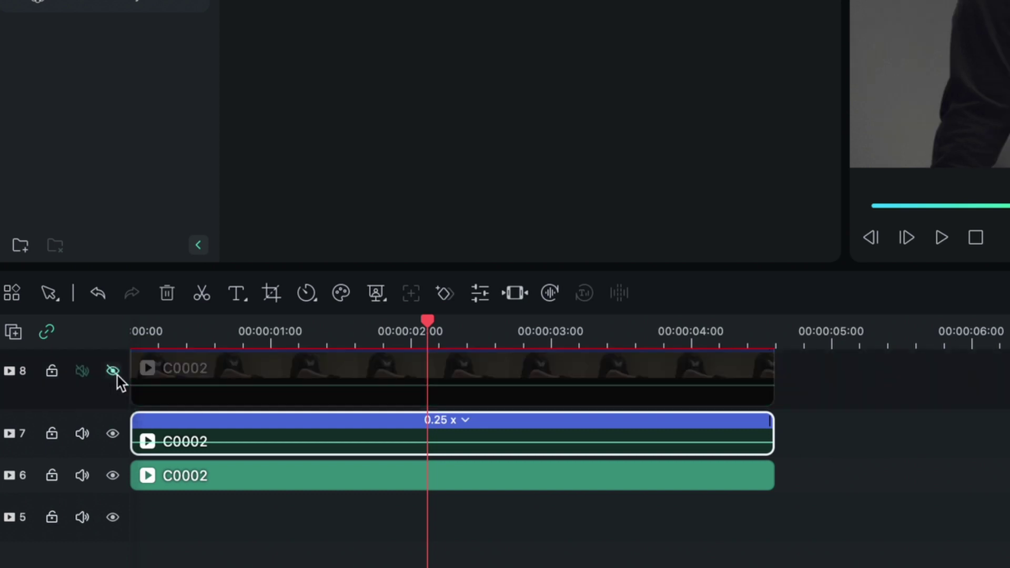
pyautogui.moveTo(437, 329); pyautogui.dragTo(122, 338)
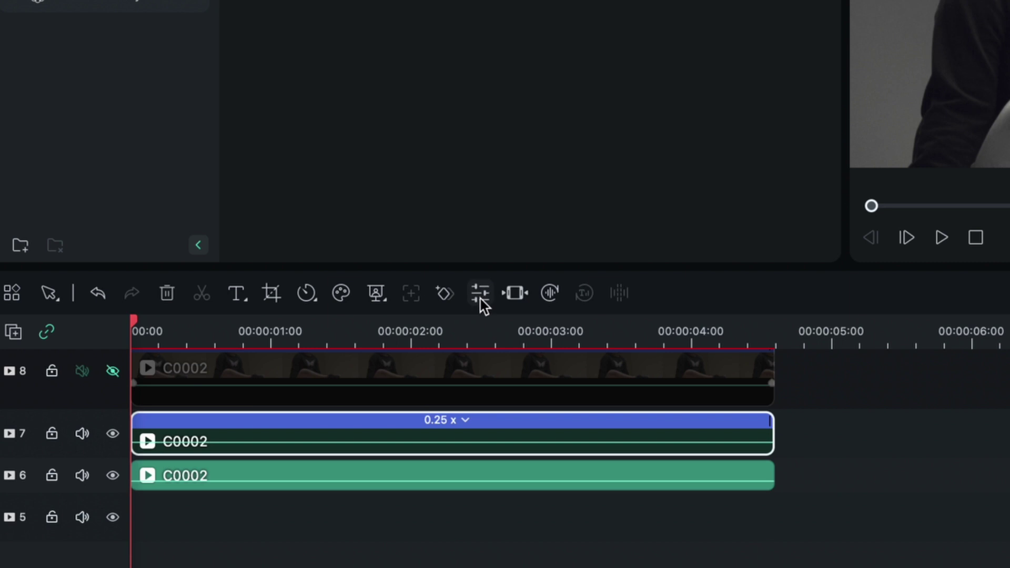
pyautogui.click(480, 293)
pyautogui.click(74, 137)
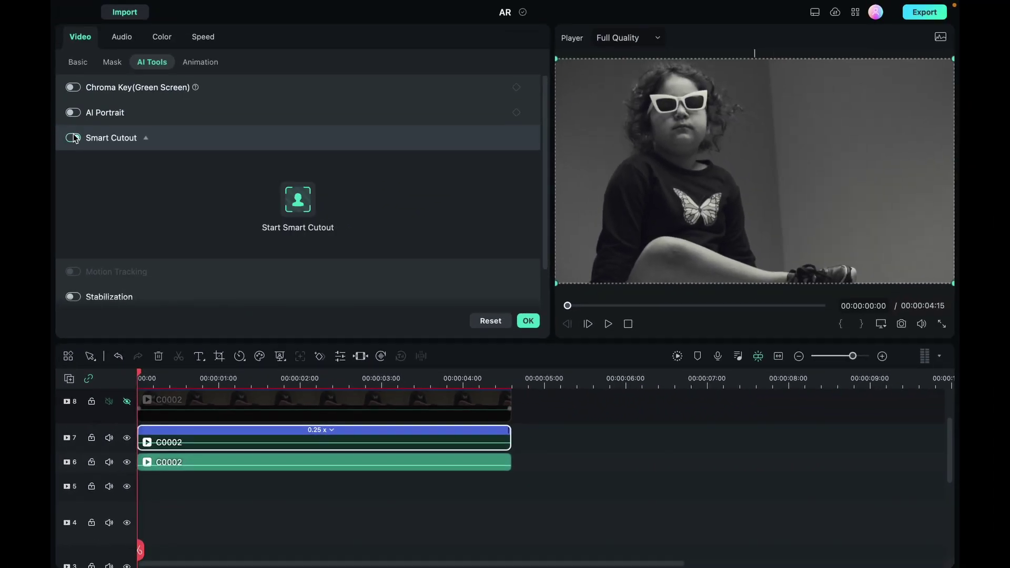
pyautogui.click(298, 200)
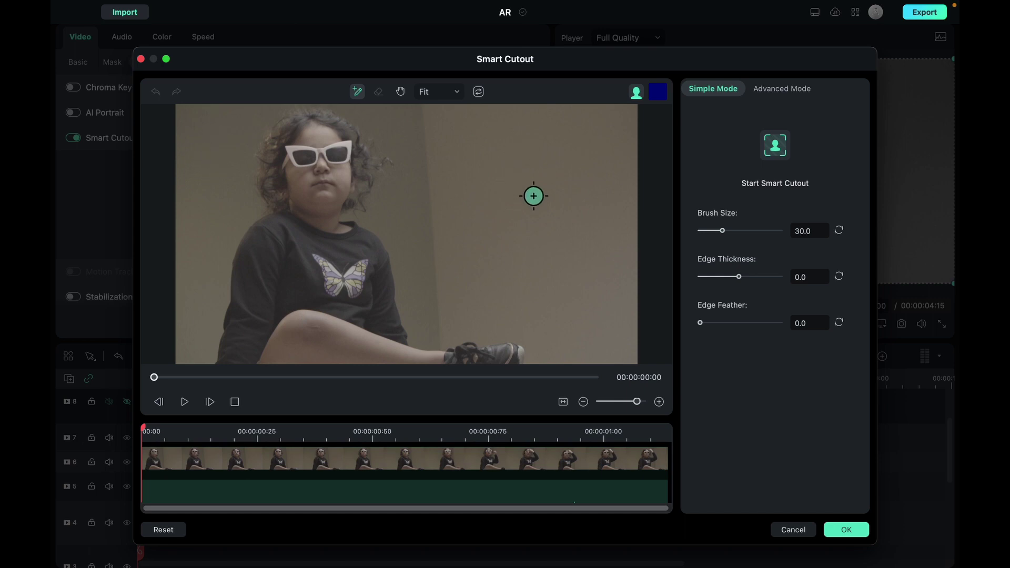
# Brush over the wall on both sides of the girl to select the background instead of her.
pyautogui.moveTo(418, 118)
pyautogui.mouseDown()
pyautogui.moveTo(430, 161)
pyautogui.moveTo(496, 180)
pyautogui.moveTo(585, 232)
pyautogui.moveTo(620, 362)
pyautogui.mouseUp()
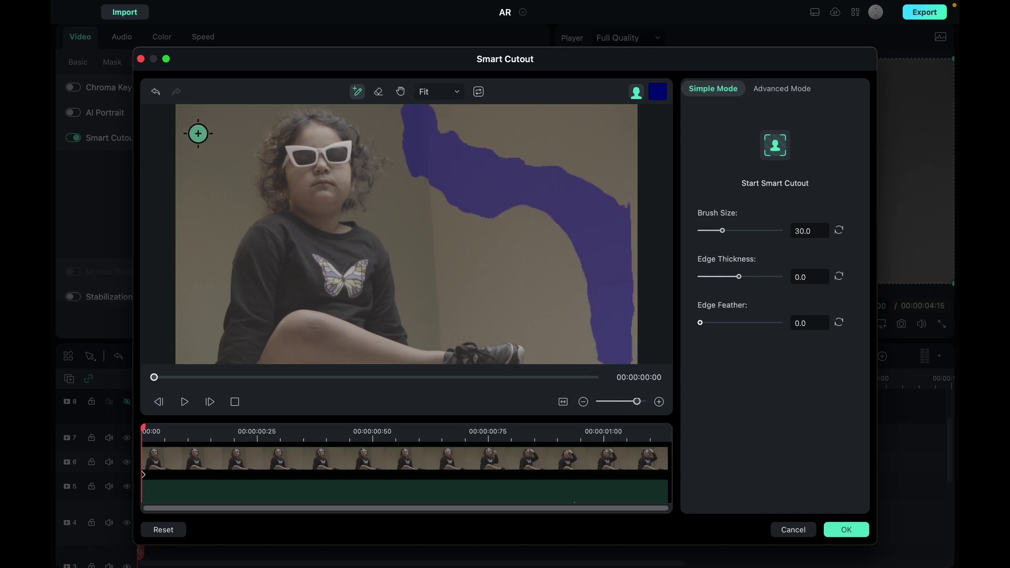
pyautogui.moveTo(206, 117)
pyautogui.mouseDown()
pyautogui.moveTo(180, 207)
pyautogui.moveTo(185, 363)
pyautogui.mouseUp()
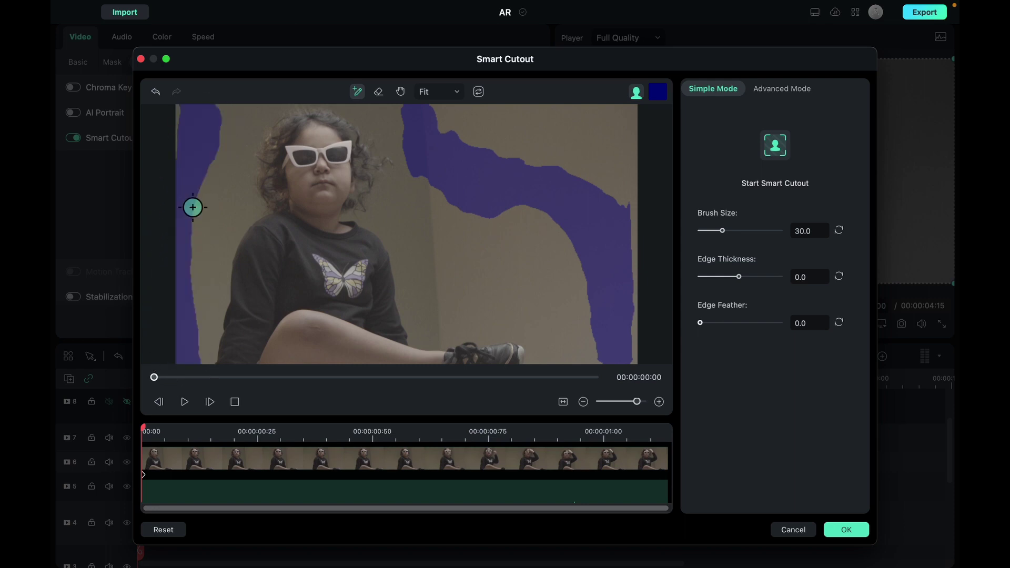
pyautogui.moveTo(179, 125)
pyautogui.mouseDown()
pyautogui.moveTo(181, 227)
pyautogui.moveTo(192, 246)
pyautogui.moveTo(235, 183)
pyautogui.moveTo(248, 111)
pyautogui.moveTo(210, 201)
pyautogui.moveTo(207, 269)
pyautogui.mouseUp()
# Refine the background selection around the girl's hair with a brush size of 4.3, erasing it from the curl beside her face.
pyautogui.moveTo(353, 218); pyautogui.dragTo(340, 218)
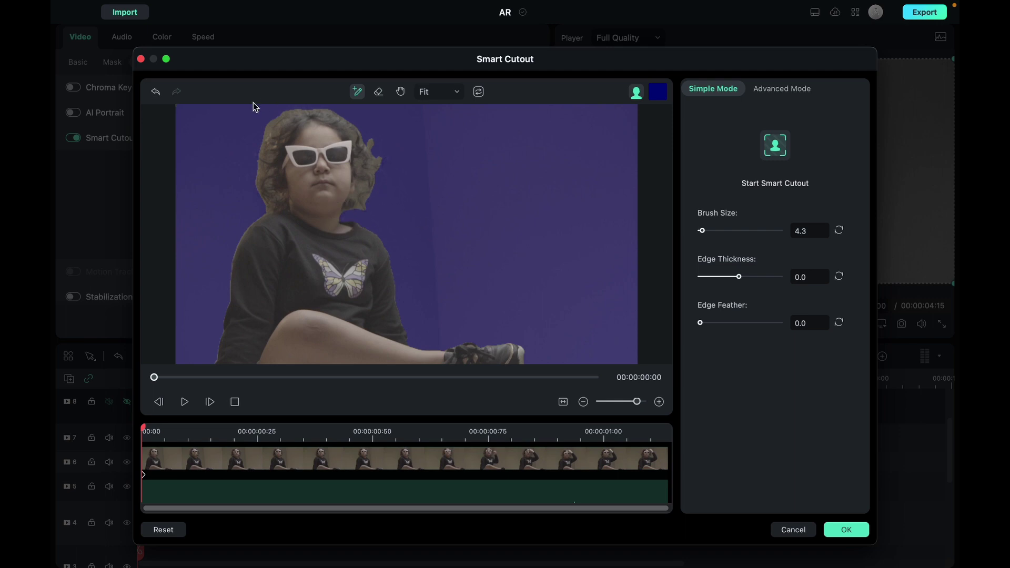
pyautogui.moveTo(263, 127); pyautogui.dragTo(273, 113)
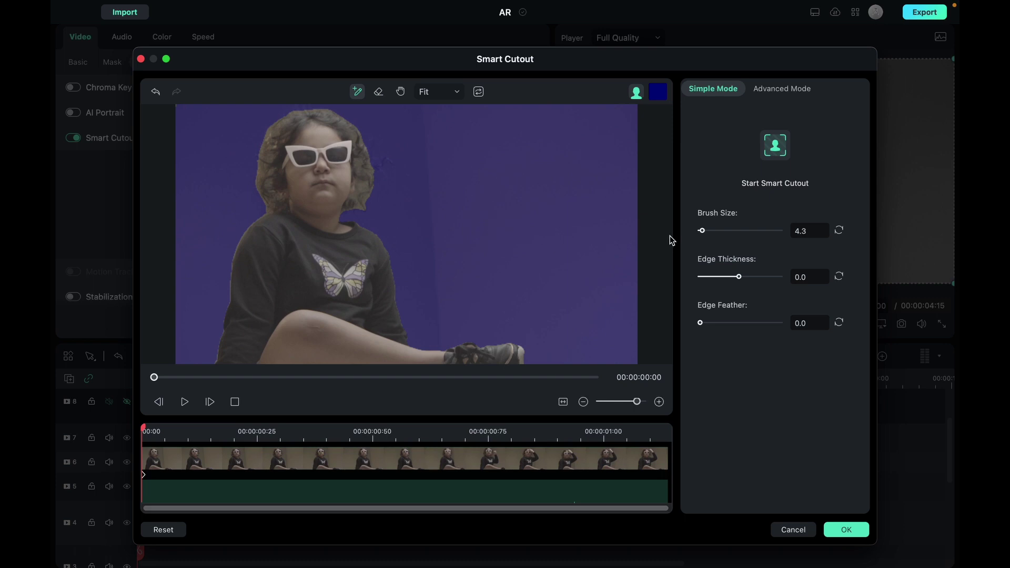
pyautogui.click(378, 91)
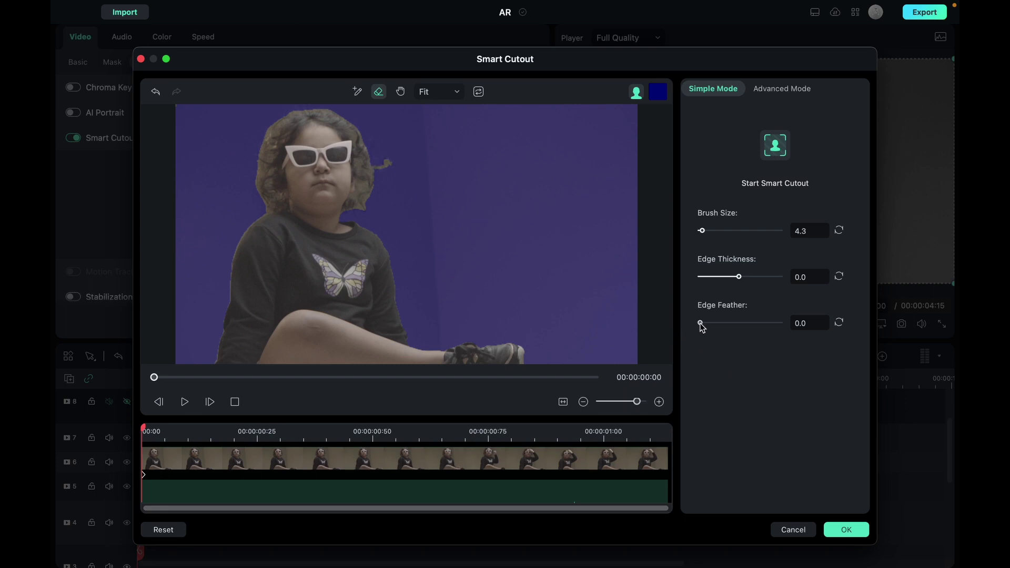
# Set the background cutout's edge feather to 4.9, run the Smart Cutout across the clip and apply it.
pyautogui.moveTo(701, 323); pyautogui.dragTo(718, 327)
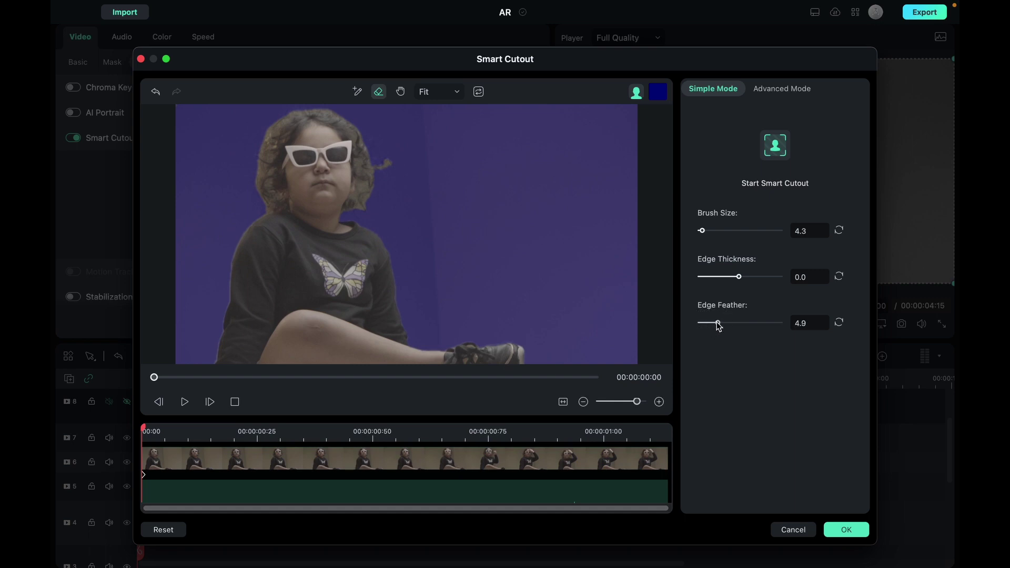
pyautogui.click(774, 148)
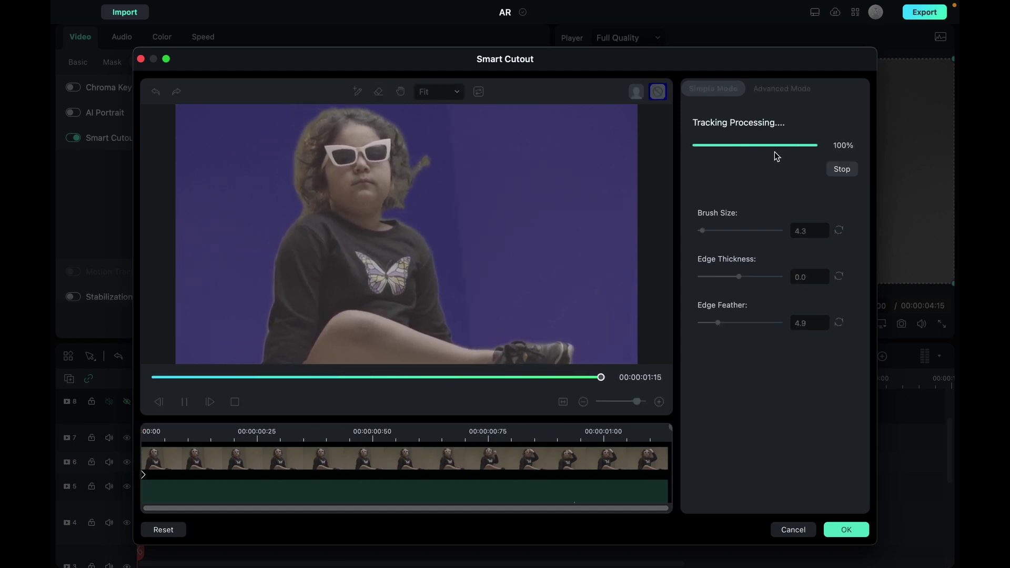
pyautogui.click(842, 529)
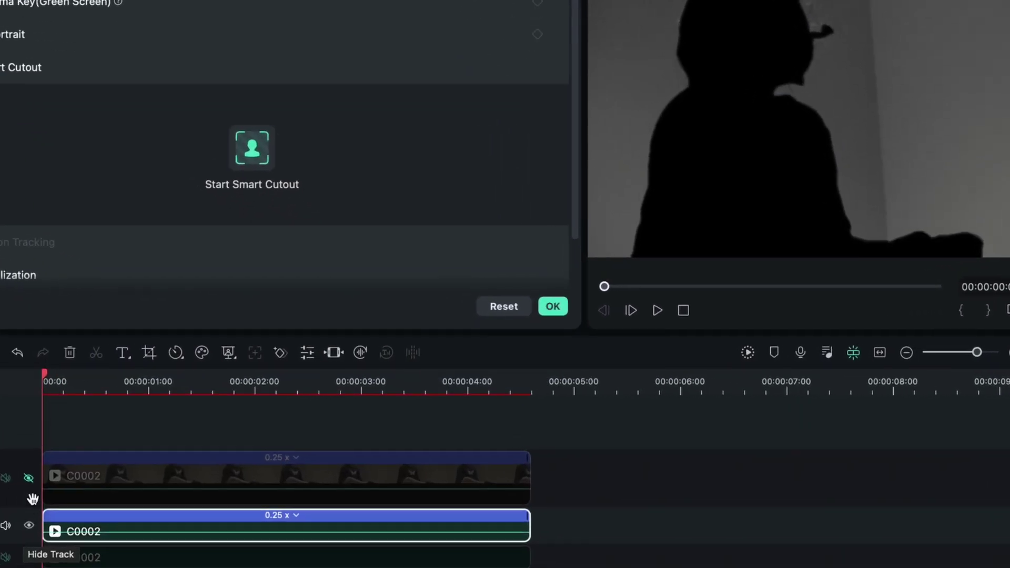
# Compare the girl and background cutouts by toggling the visibility of tracks 8, 7 and 6, ending with all three shown.
pyautogui.click(121, 454)
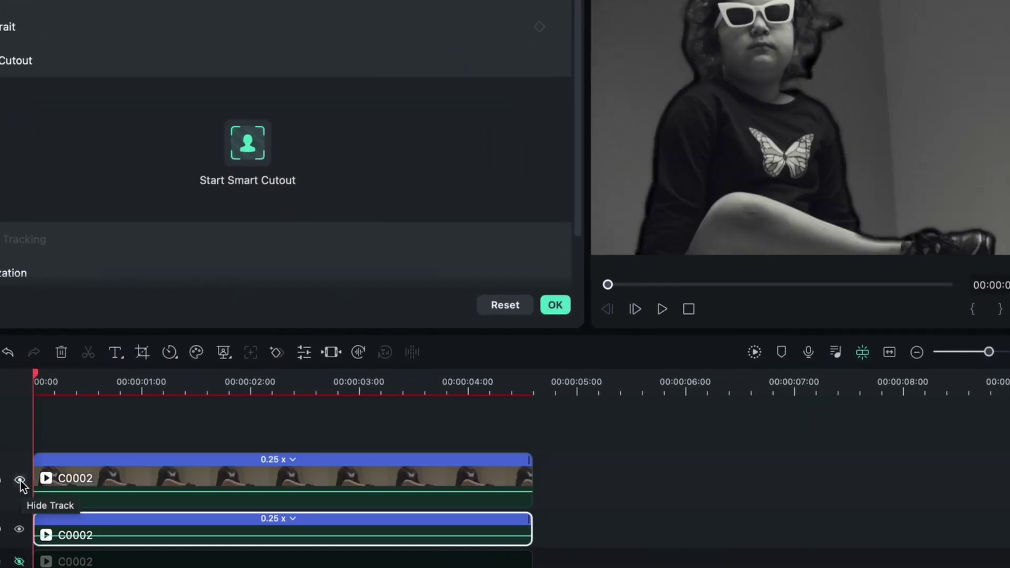
pyautogui.click(19, 480)
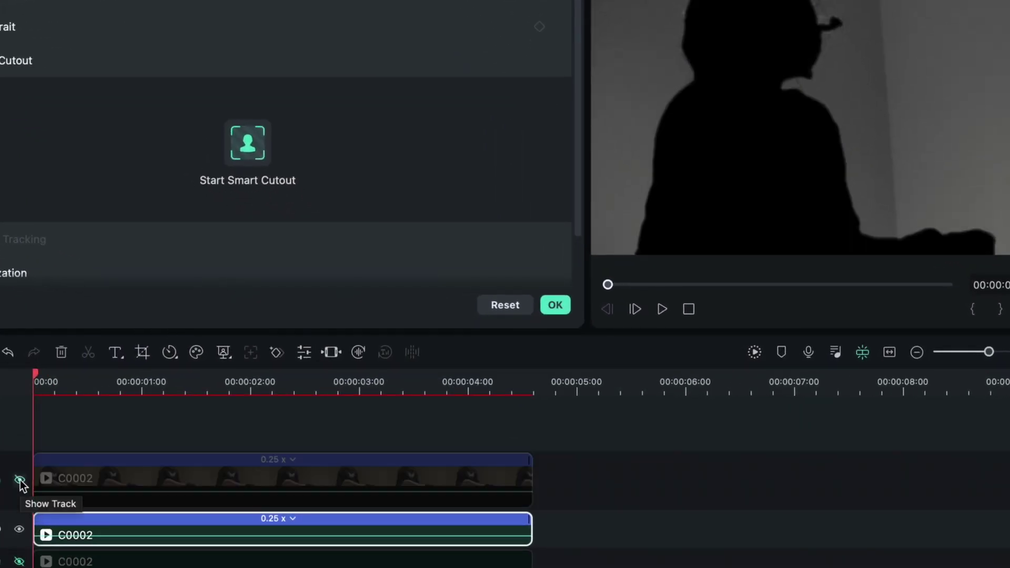
pyautogui.click(19, 530)
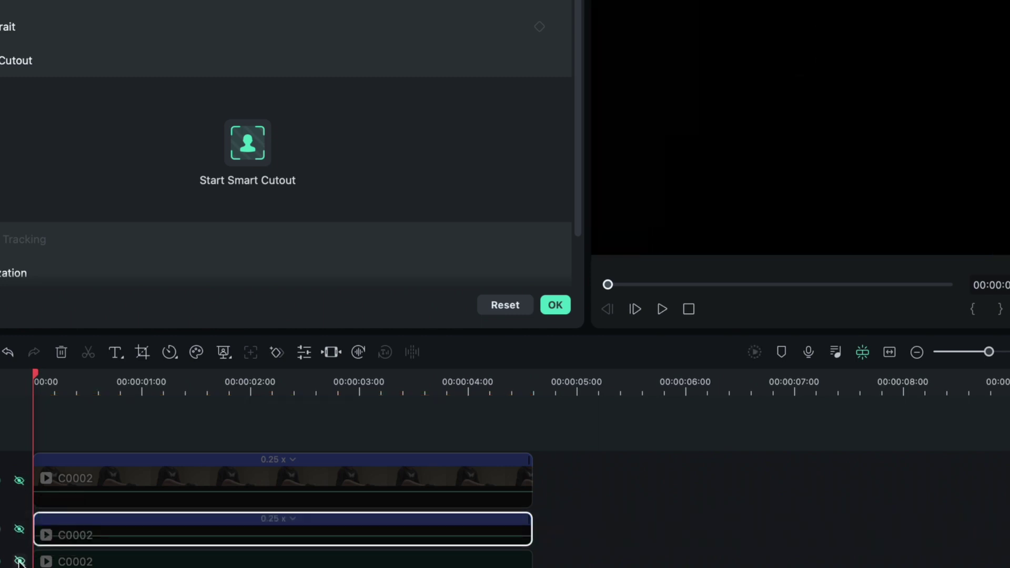
pyautogui.click(19, 480)
pyautogui.click(17, 525)
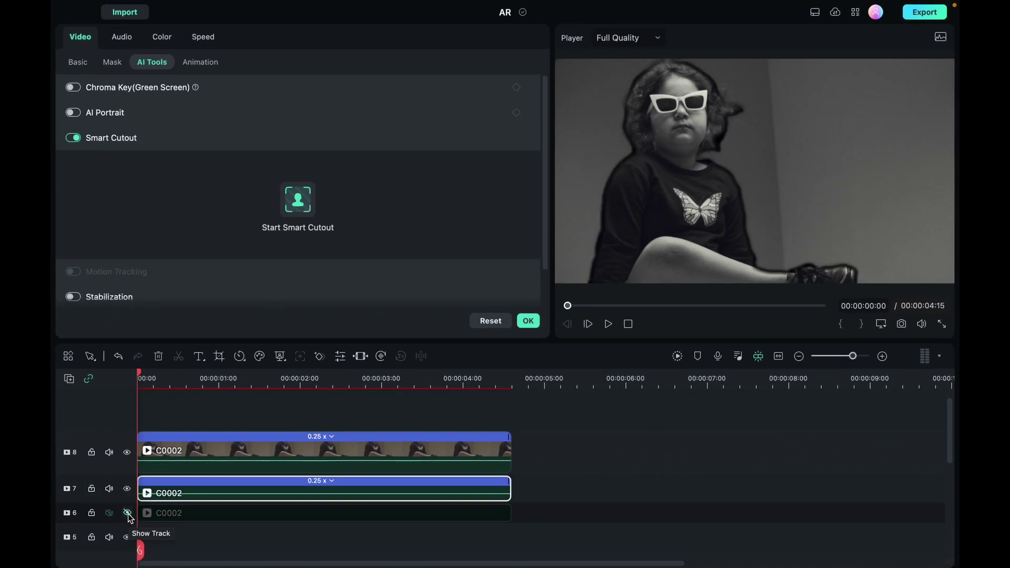
pyautogui.click(127, 514)
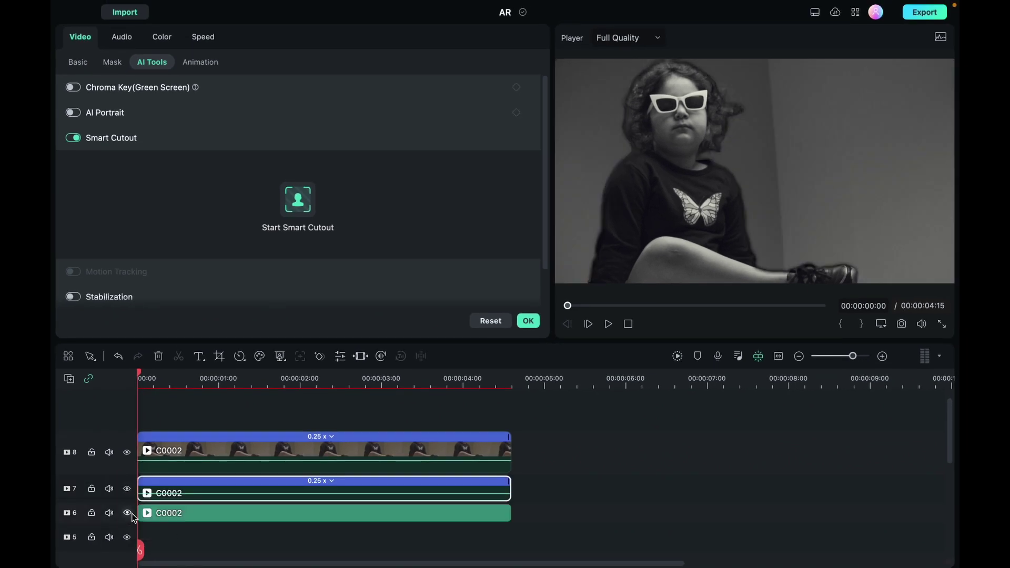
# Move the girl cutout clip from track 8 up to track 9, keeping it aligned with the timeline start.
pyautogui.click(392, 450)
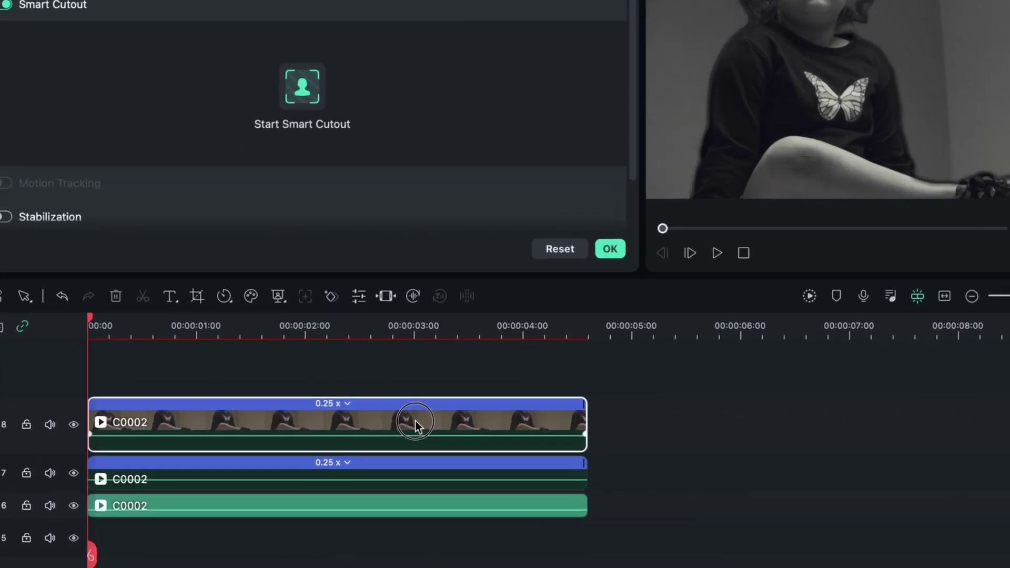
pyautogui.moveTo(384, 453); pyautogui.dragTo(388, 425)
pyautogui.moveTo(430, 382); pyautogui.dragTo(454, 380)
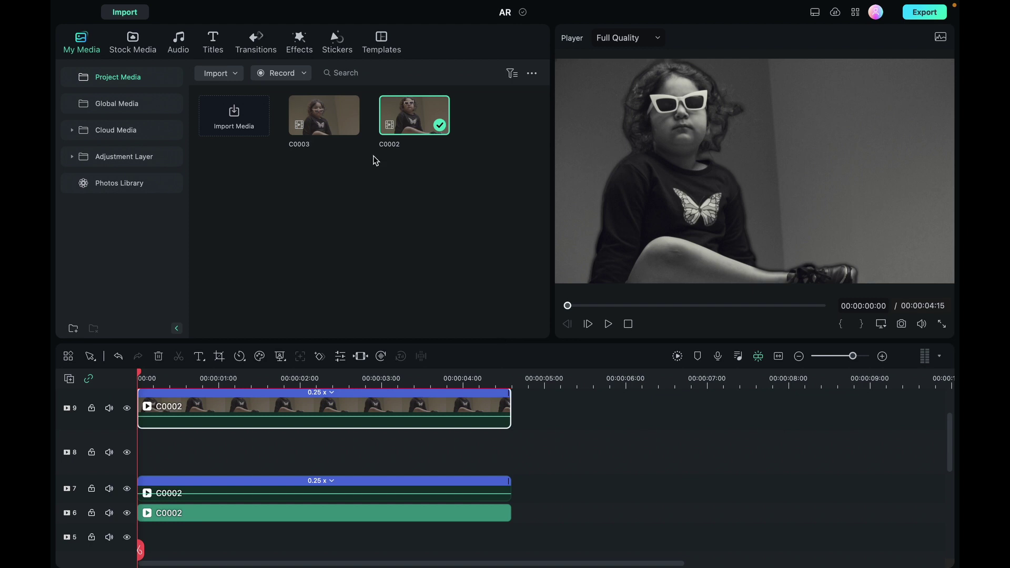
# Add Glitch Effect 10 from the favorite effects to track 8, beneath the girl cutout, starting at the beginning of the timeline.
pyautogui.click(300, 38)
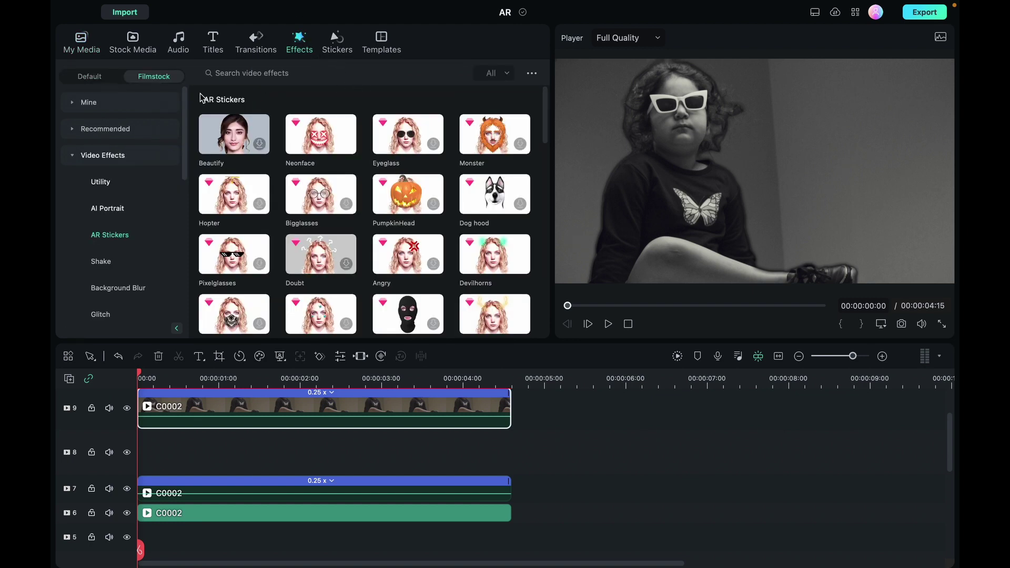
pyautogui.click(90, 102)
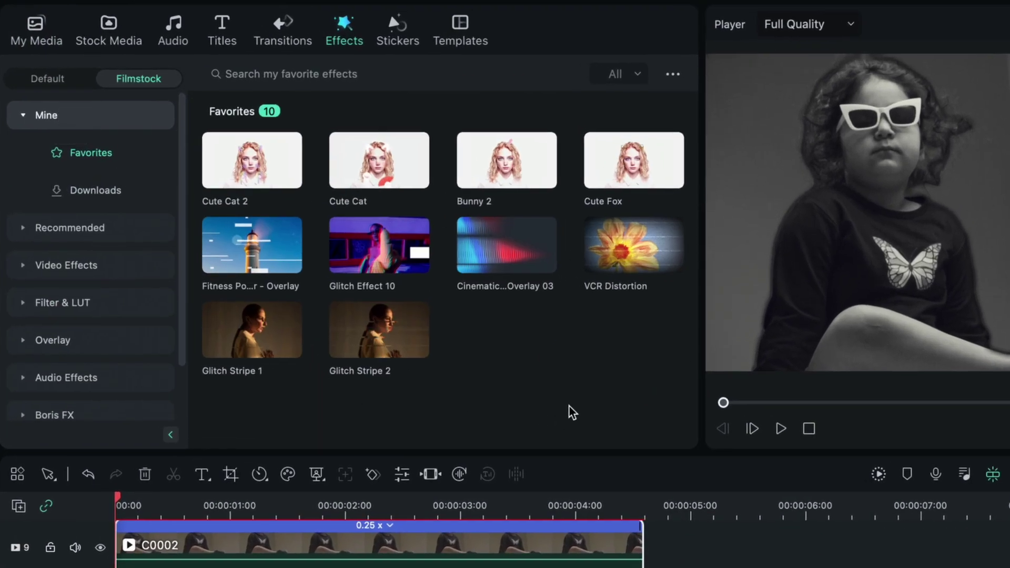
pyautogui.moveTo(393, 278)
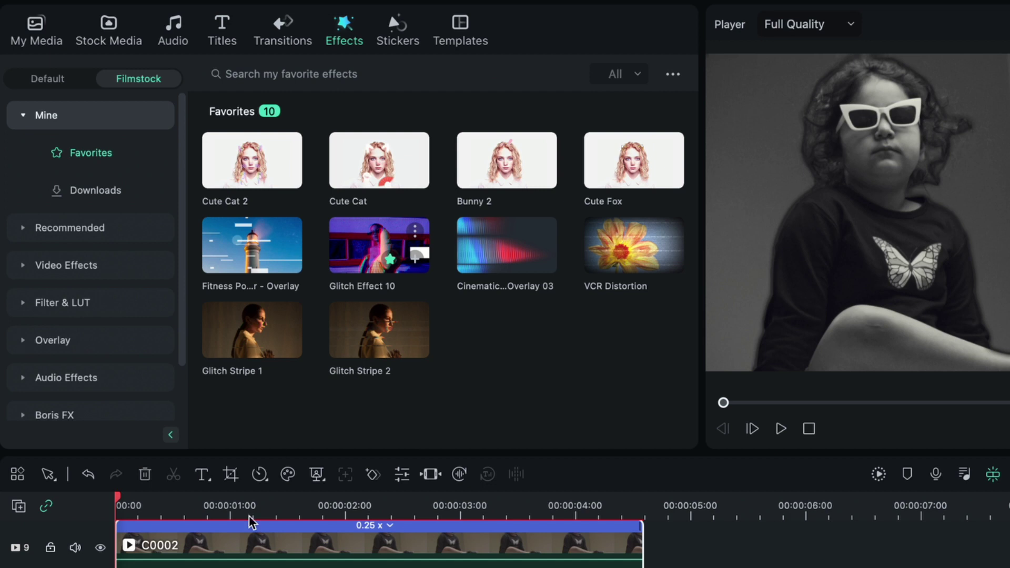
pyautogui.click(367, 238)
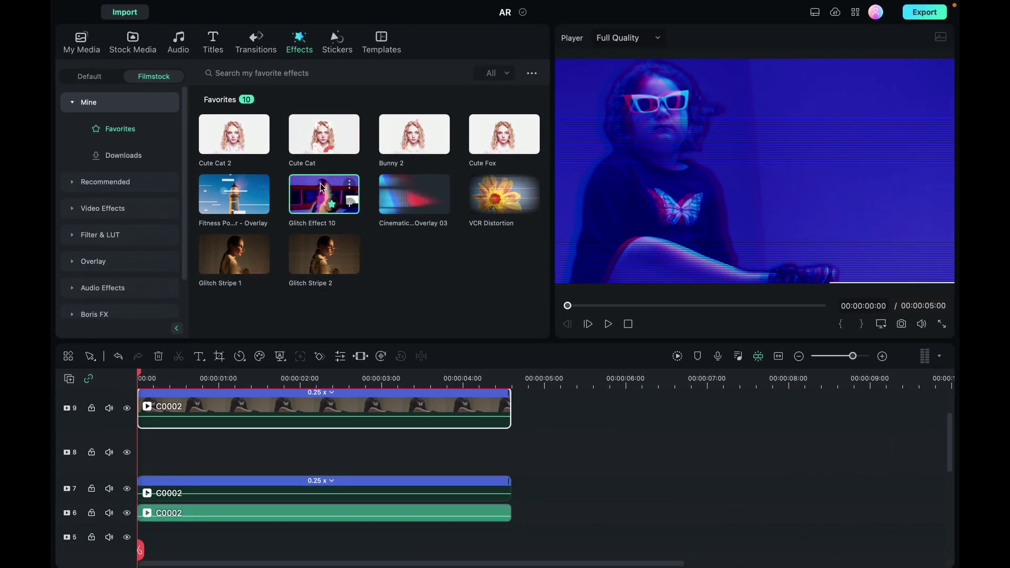
pyautogui.moveTo(378, 245); pyautogui.dragTo(447, 567)
pyautogui.moveTo(372, 474); pyautogui.dragTo(145, 450)
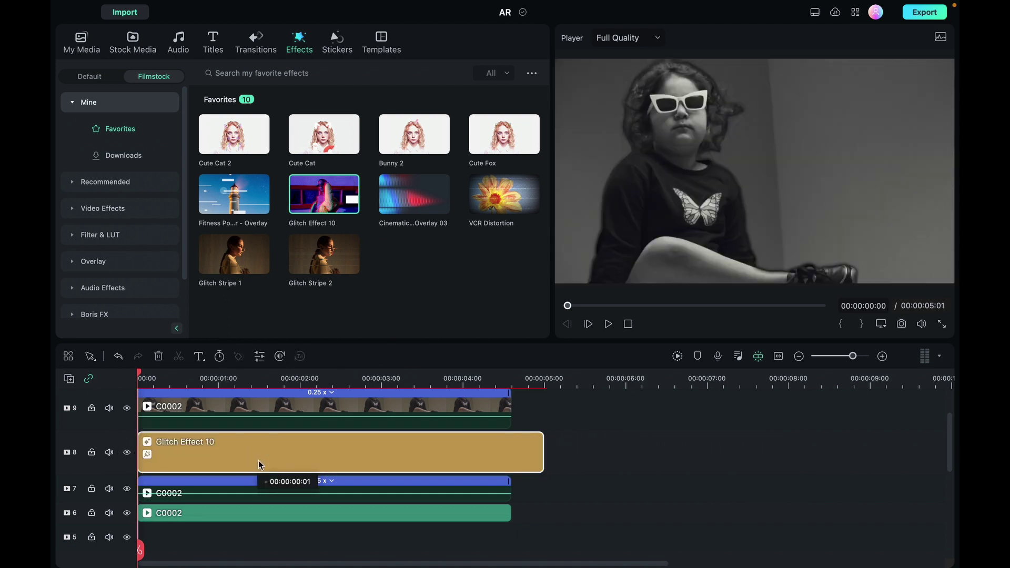
# Trim the end of Glitch Effect 10 to match the C0002 clips and play back the result.
pyautogui.moveTo(543, 450); pyautogui.dragTo(510, 450)
pyautogui.press('space')
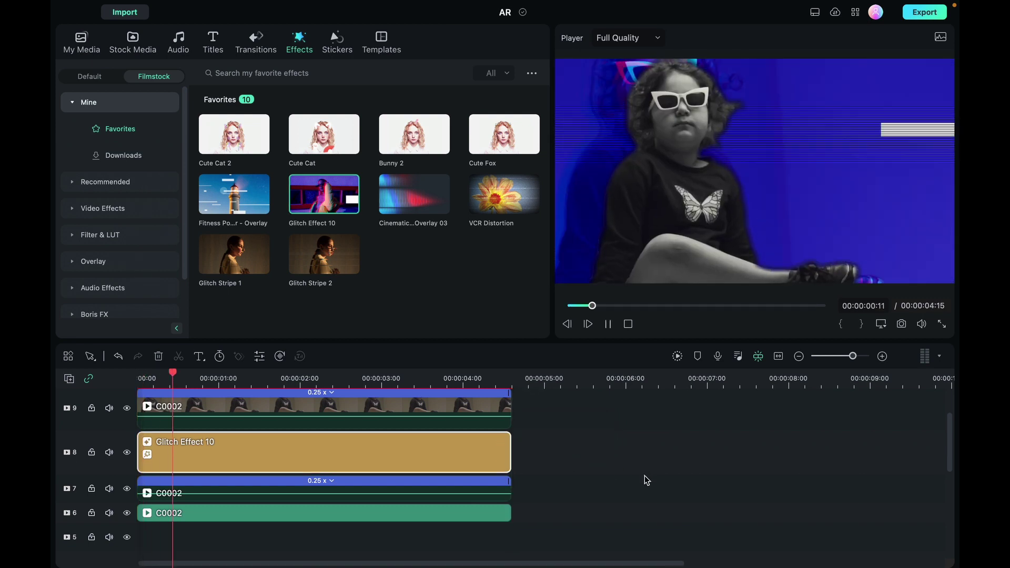
pyautogui.press('space')
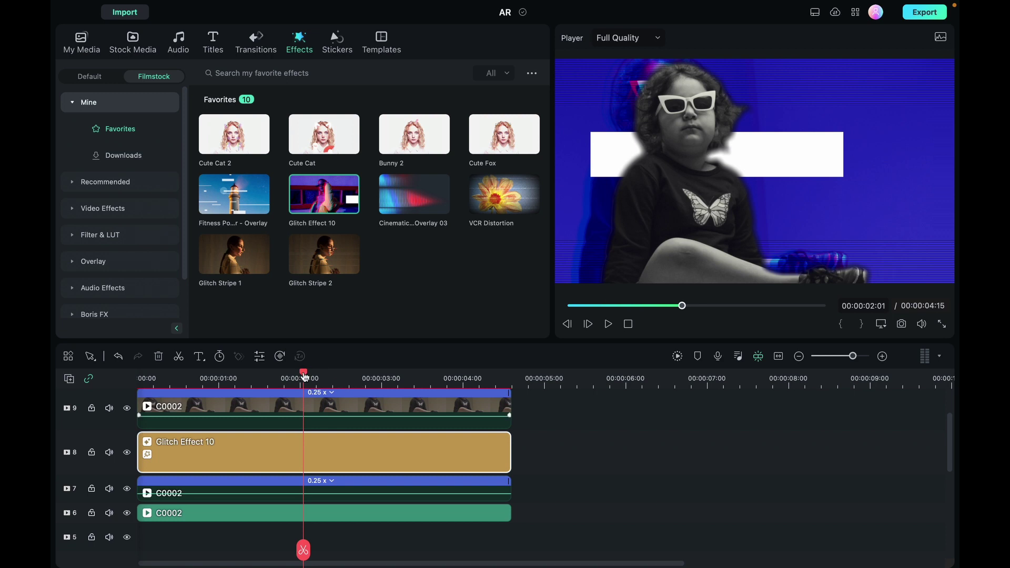
# Trim the starts of the C0002 cutouts on tracks 7 and 9 and Glitch Effect 10 on track 8 to 00:00:01:06.
pyautogui.moveTo(304, 375); pyautogui.dragTo(139, 374)
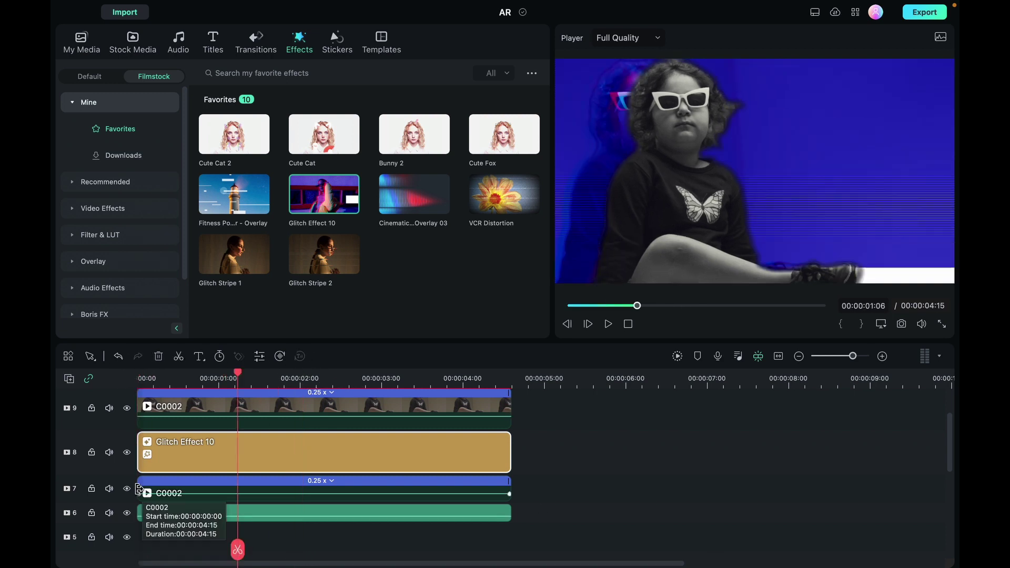
pyautogui.moveTo(139, 492); pyautogui.dragTo(240, 494)
pyautogui.click(139, 454)
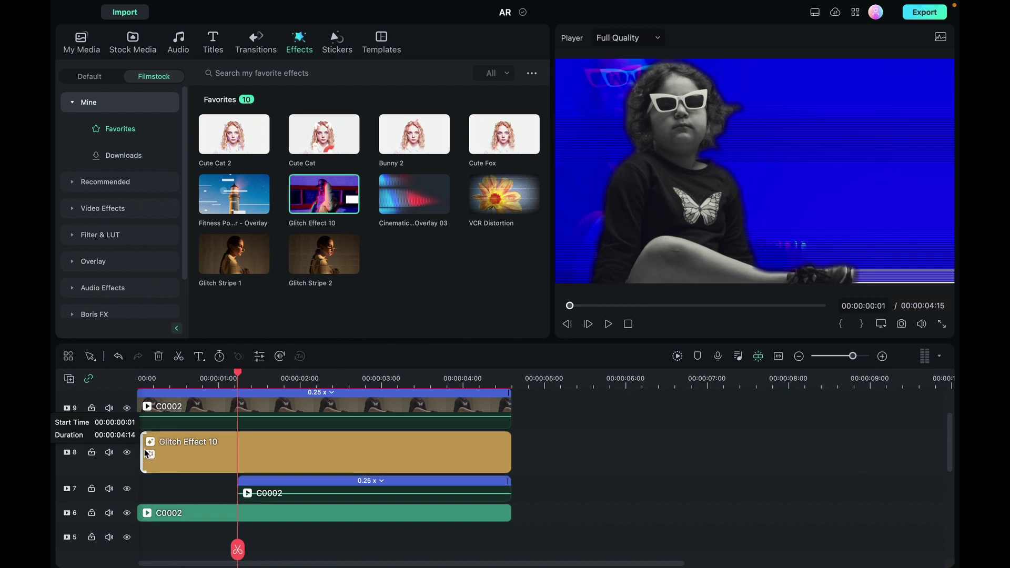
pyautogui.moveTo(139, 452); pyautogui.dragTo(238, 450)
pyautogui.moveTo(139, 408); pyautogui.dragTo(238, 409)
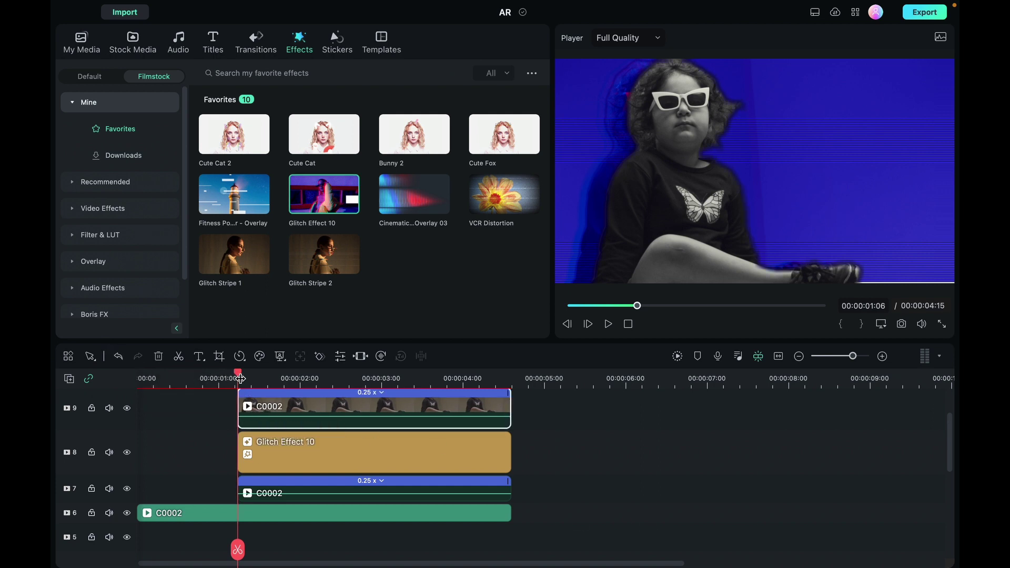
# Play from the beginning to 00:00:02:06 and trim the ends of both C0002 cutouts and Glitch Effect 10 to that point.
pyautogui.moveTo(238, 380); pyautogui.dragTo(114, 377)
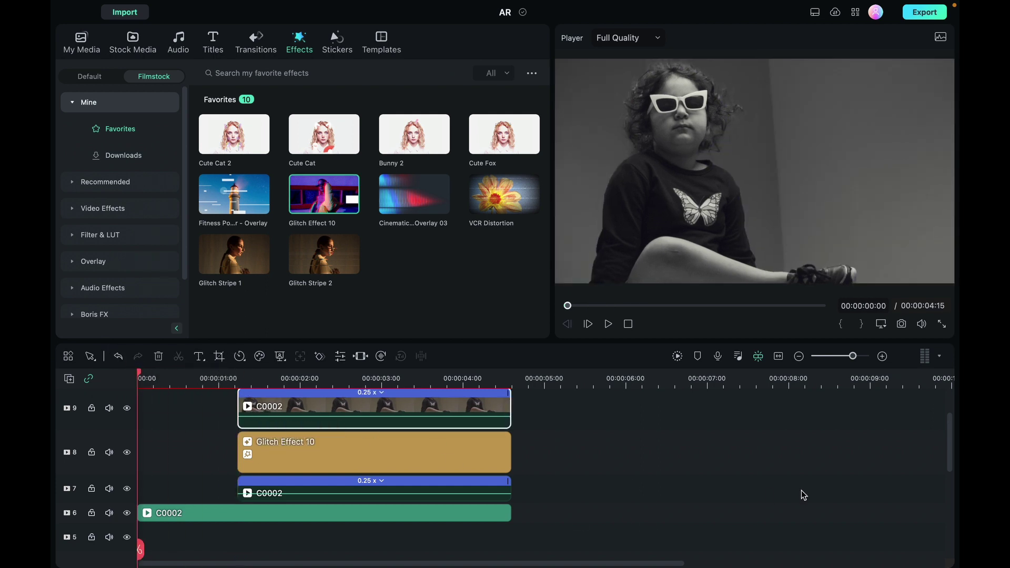
pyautogui.press('space')
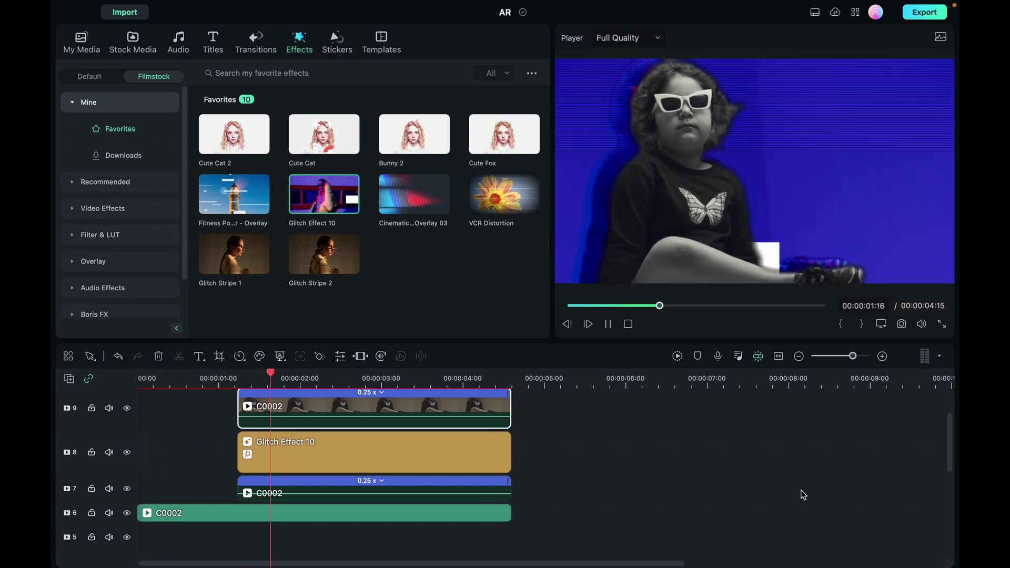
pyautogui.press('space')
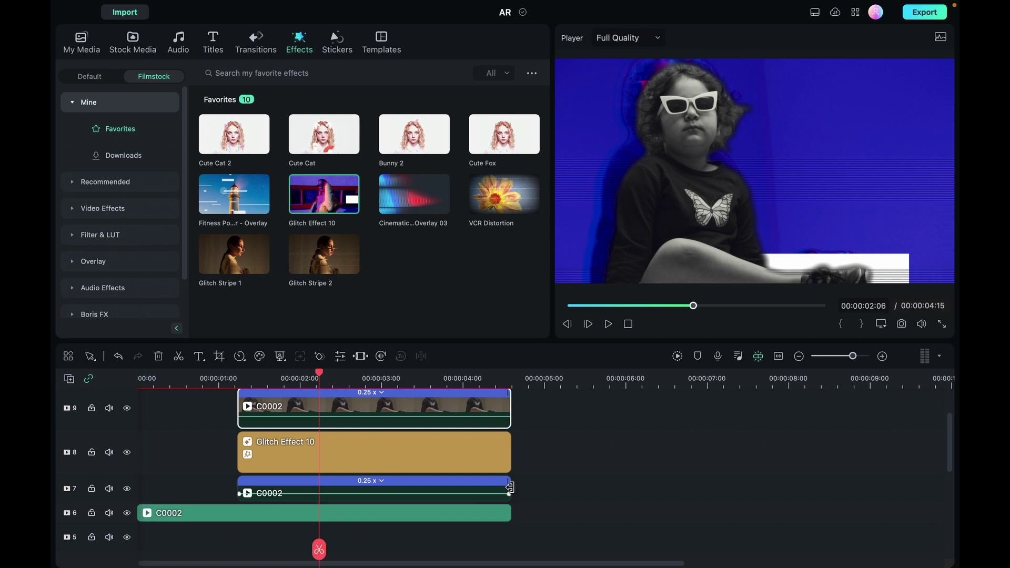
pyautogui.moveTo(508, 488); pyautogui.dragTo(356, 478)
pyautogui.moveTo(508, 448); pyautogui.dragTo(318, 448)
pyautogui.moveTo(508, 406); pyautogui.dragTo(318, 406)
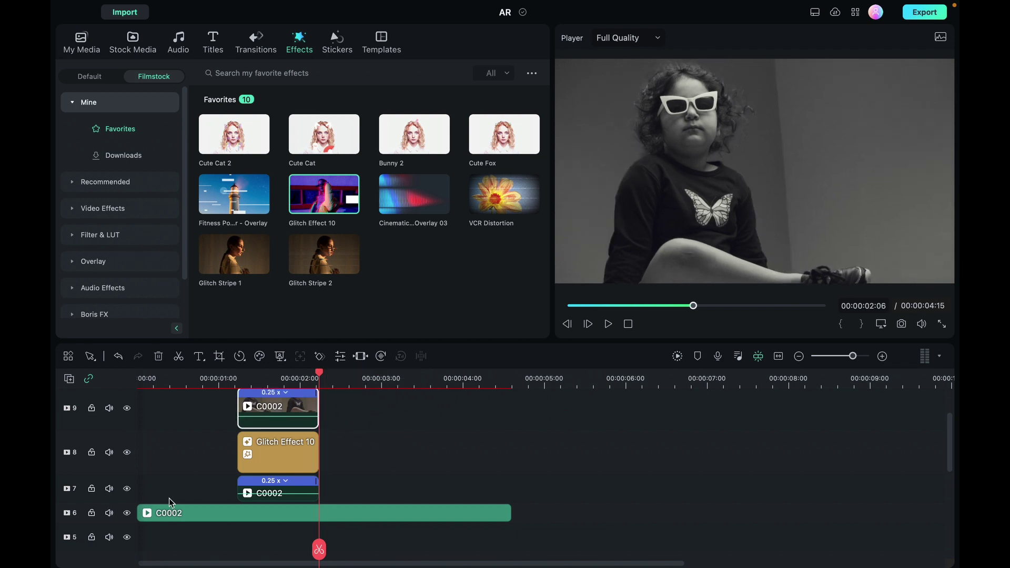
# Play back the timeline from the beginning to review the shortened glitch section.
pyautogui.press('Home')
pyautogui.scroll(1, 350, 441)
pyautogui.press('space')
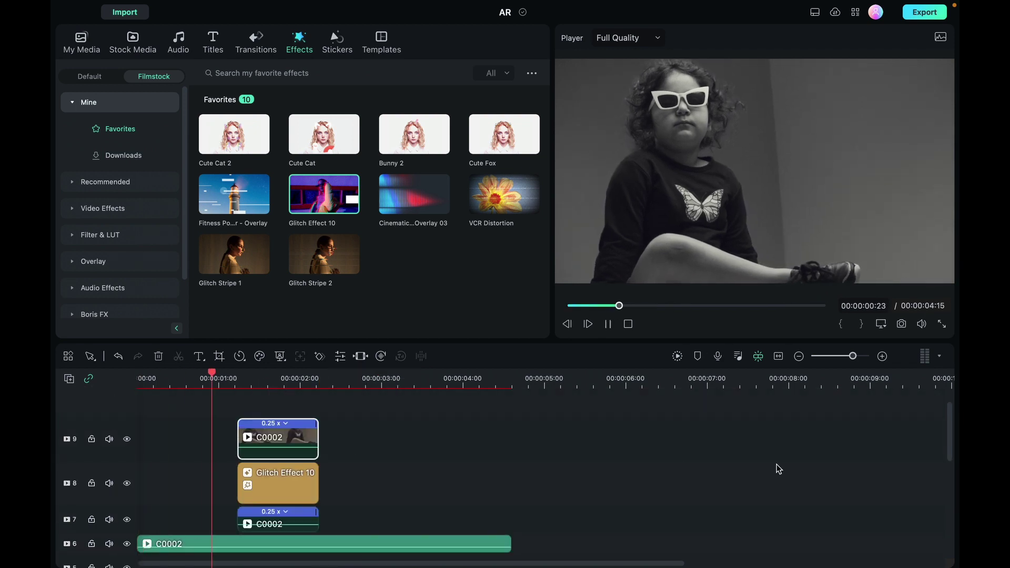
pyautogui.press('space')
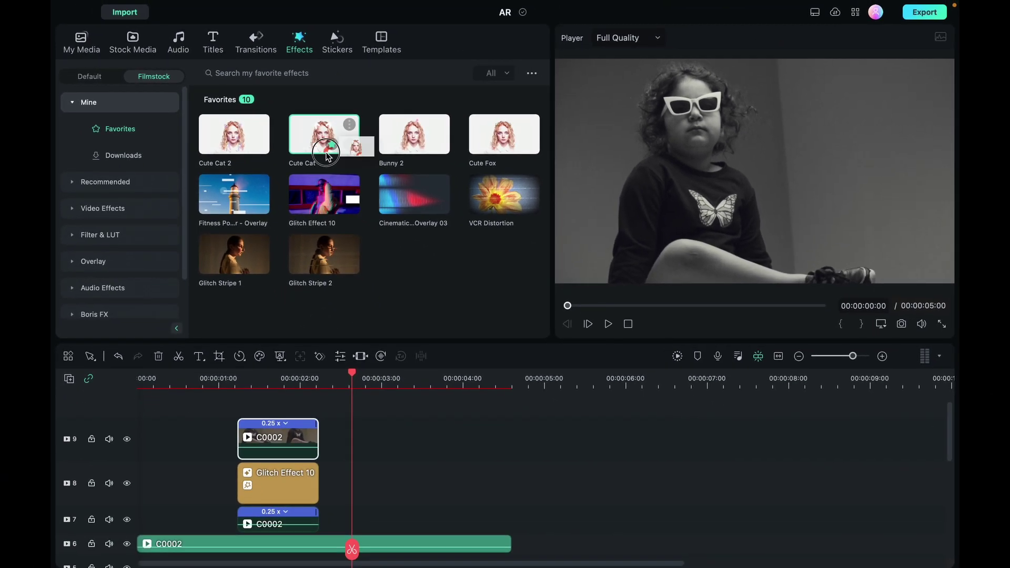
# Try the favorite effect Cute Cat on track 7 at about 3 seconds, after the glitch section, and delete it.
pyautogui.moveTo(370, 160); pyautogui.dragTo(410, 567)
pyautogui.moveTo(346, 517); pyautogui.dragTo(386, 524)
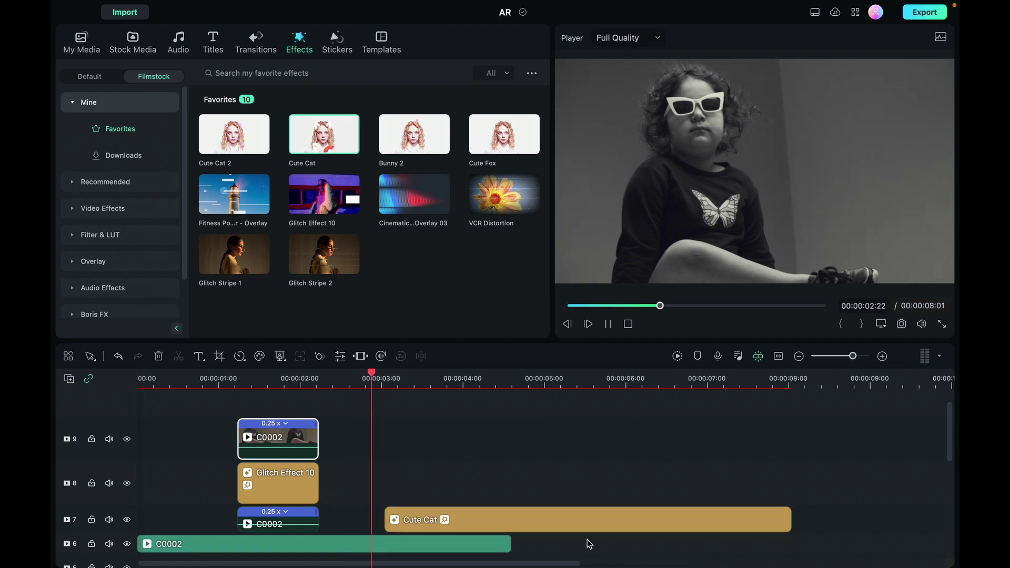
pyautogui.press('space')
pyautogui.click(712, 525)
pyautogui.press('Delete')
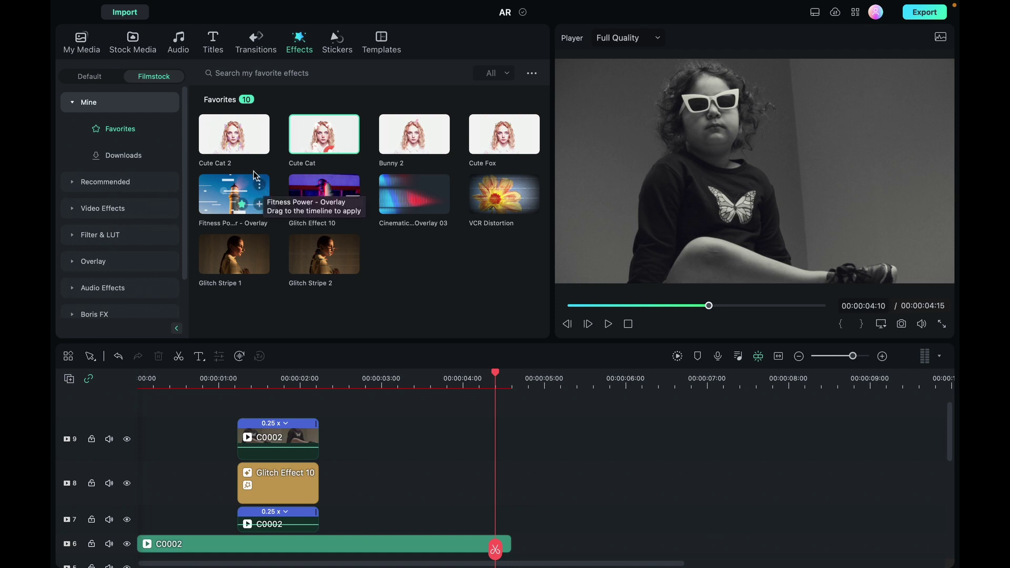
# Add the favorite effect Cute Cat 2 to track 7 just before the 3-second mark and preview it over the girl.
pyautogui.moveTo(216, 129)
pyautogui.moveTo(213, 130); pyautogui.dragTo(377, 518)
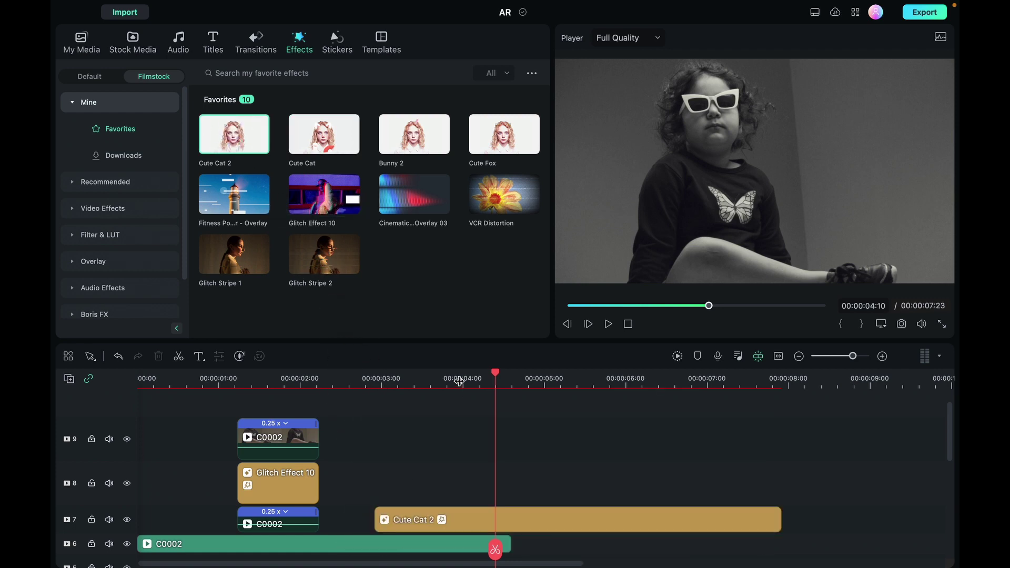
pyautogui.press('space')
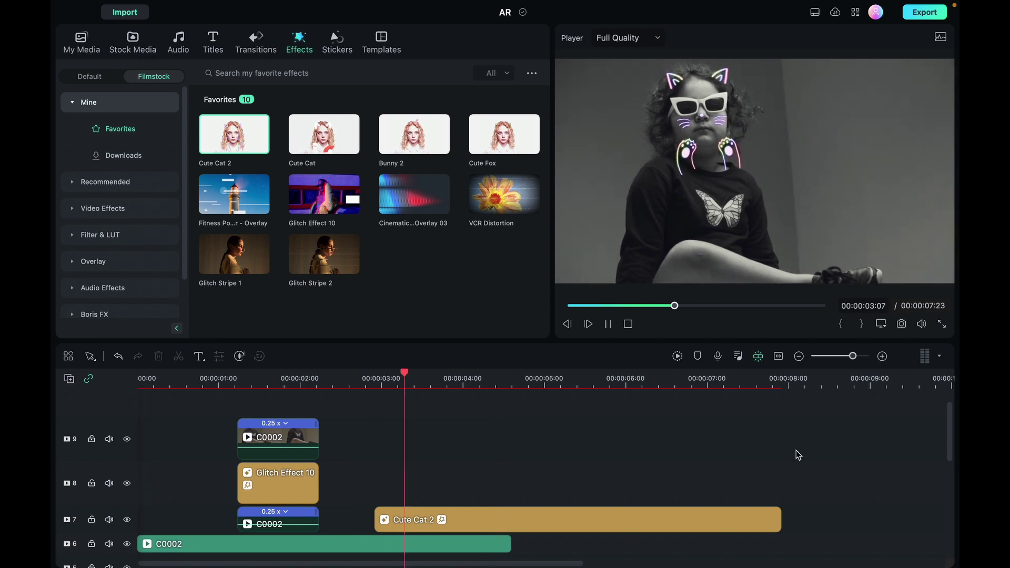
pyautogui.press('space')
# Trim the ends of Cute Cat 2 and the C0002 clip on track 6 to 00:00:04:12.
pyautogui.moveTo(779, 522); pyautogui.dragTo(501, 543)
pyautogui.scroll(-3, 618, 509)
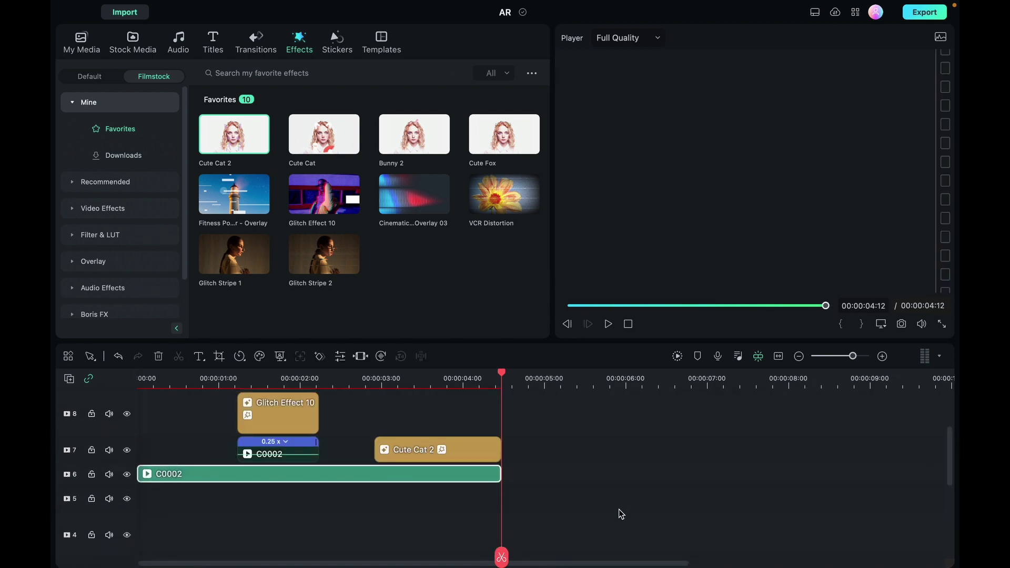
# Open the Filmstock audio library to find music for the project.
pyautogui.scroll(-3, 620, 507)
pyautogui.scroll(3, 620, 507)
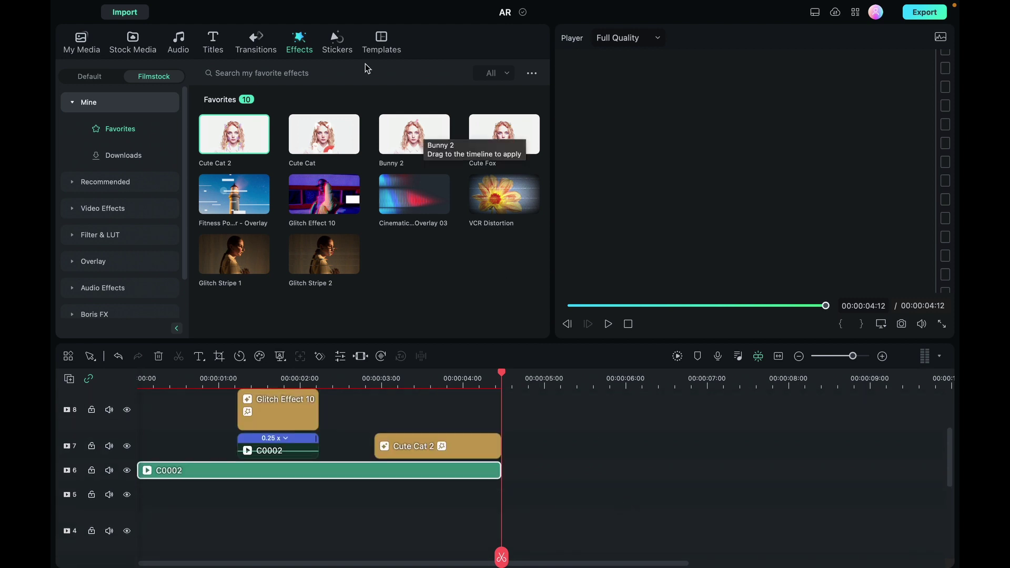
pyautogui.click(178, 41)
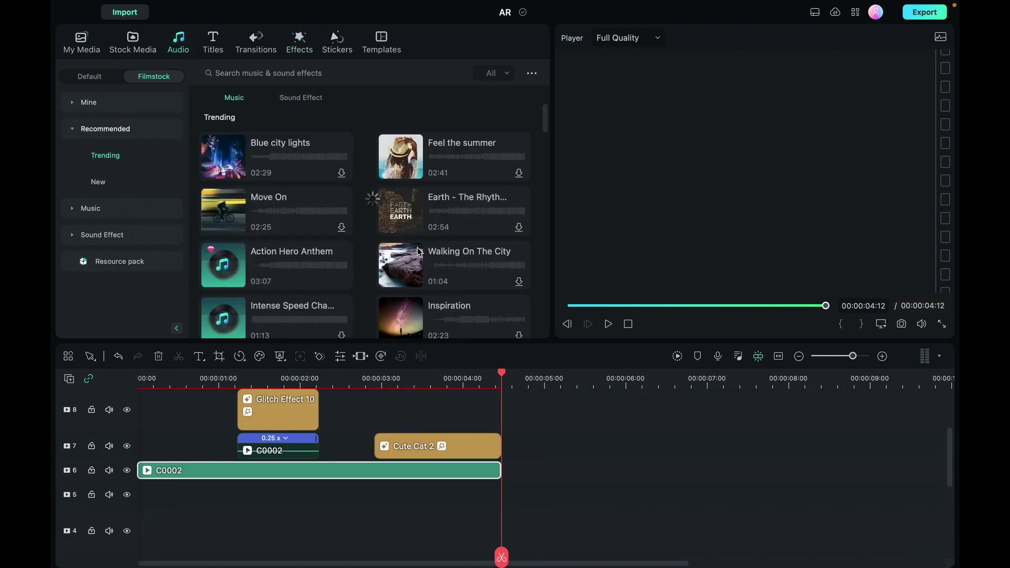